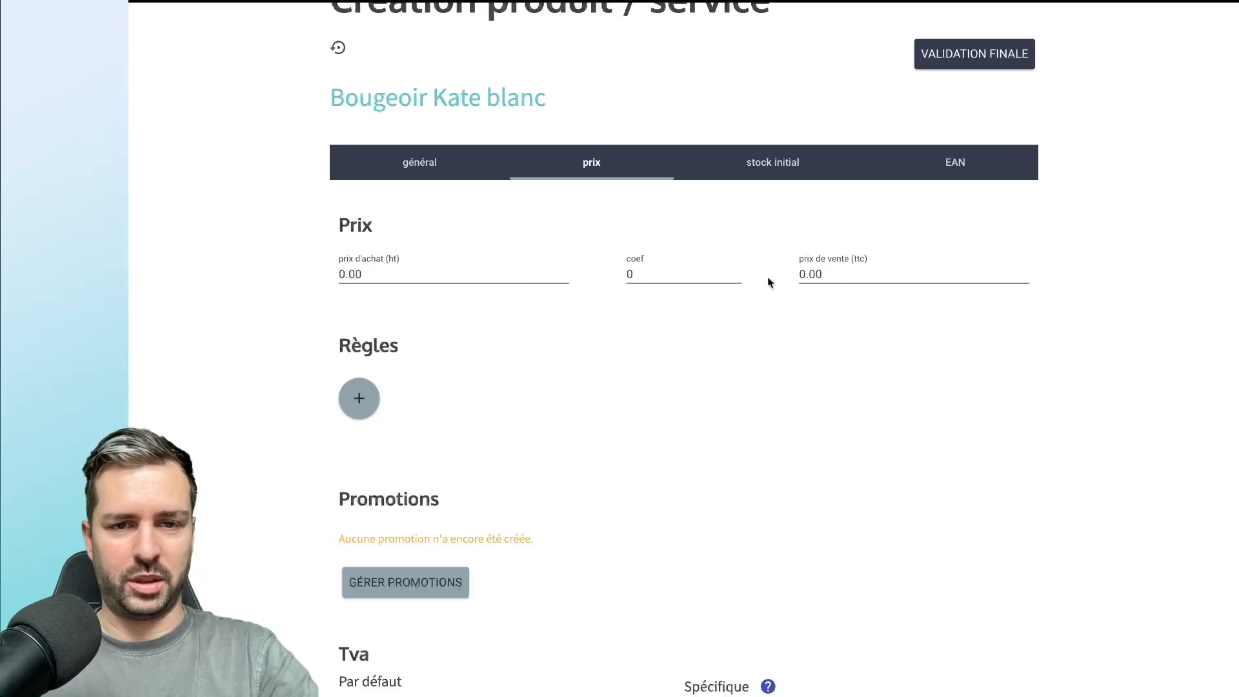
# Set the purchase price excluding tax (prix d'achat ht) of Bougeoir Kate blanc to 12.70.
pyautogui.scroll(-2, 682, 308)
pyautogui.scroll(-4, 680, 307)
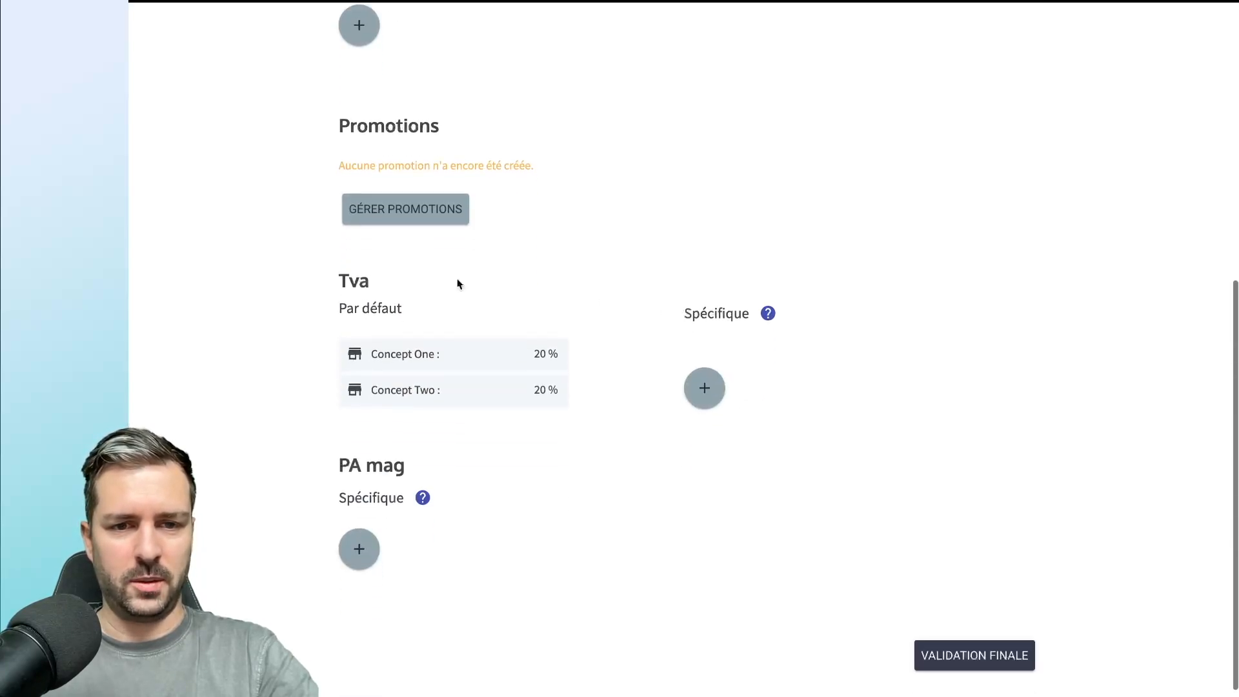
pyautogui.scroll(7, 388, 271)
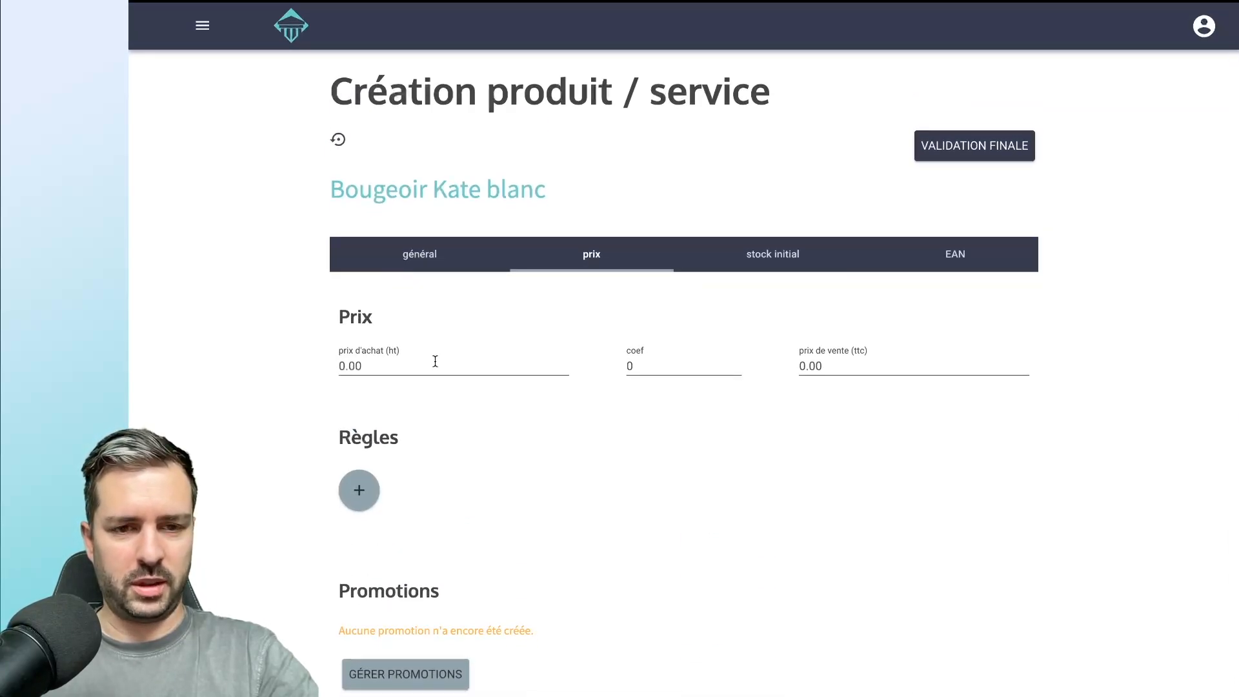
pyautogui.click(413, 366)
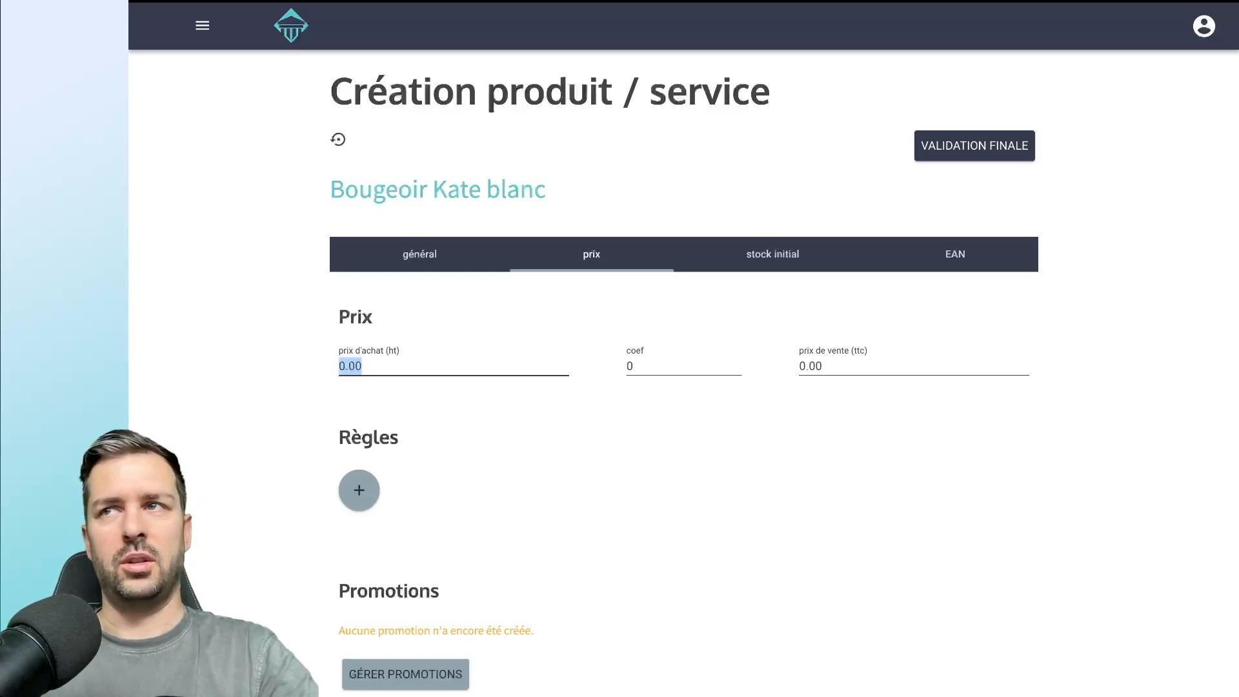
pyautogui.click(345, 367)
pyautogui.write('12.70')
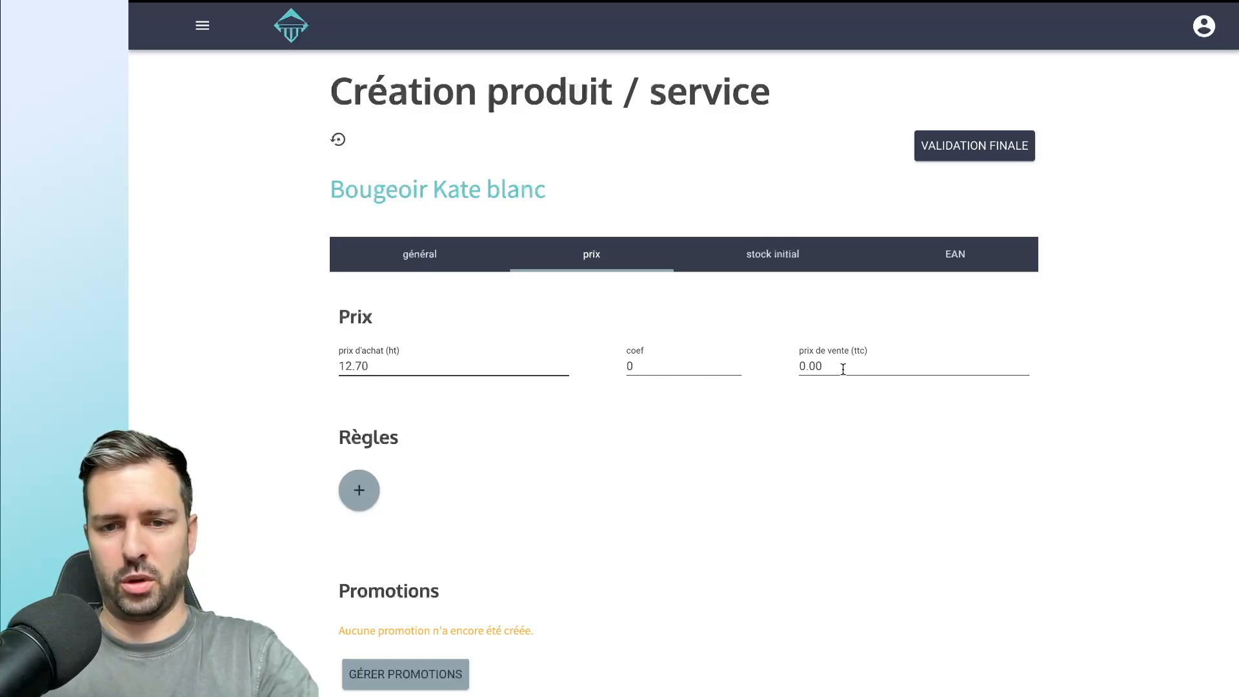
# Set the product's price coefficient to 3 so the selling price is calculated from it.
pyautogui.click(726, 366)
pyautogui.write('3')
pyautogui.press('Tab')
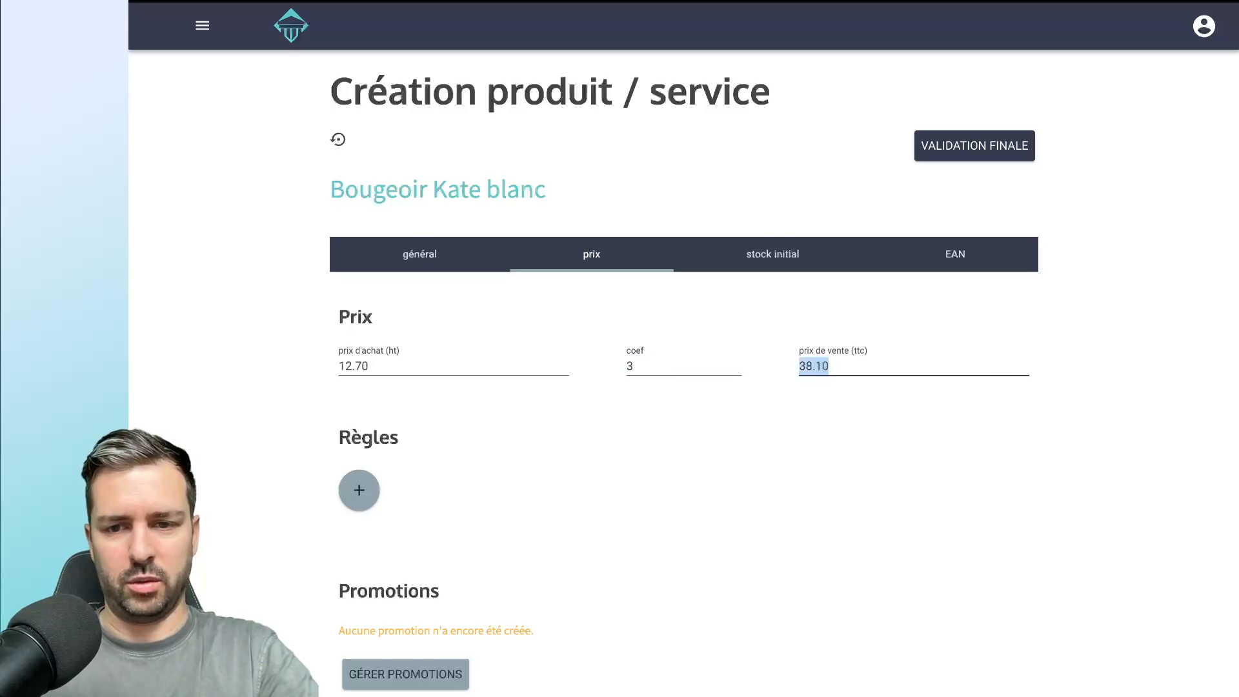
pyautogui.click(855, 369)
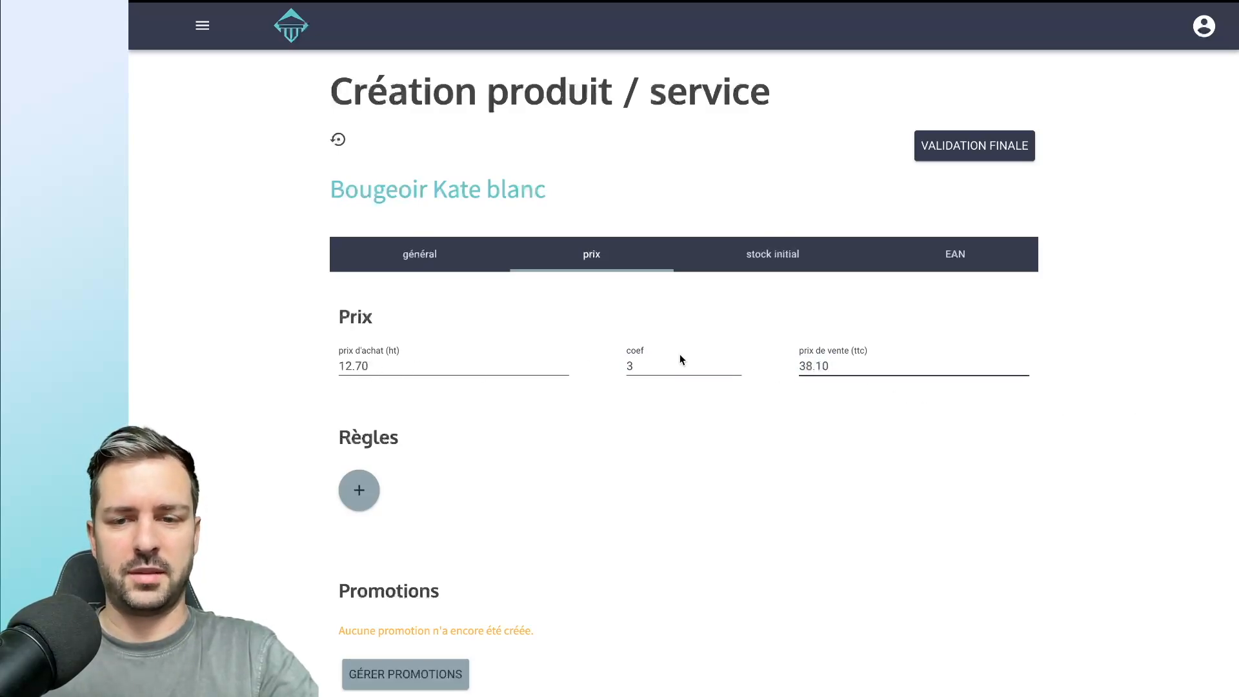
pyautogui.click(823, 420)
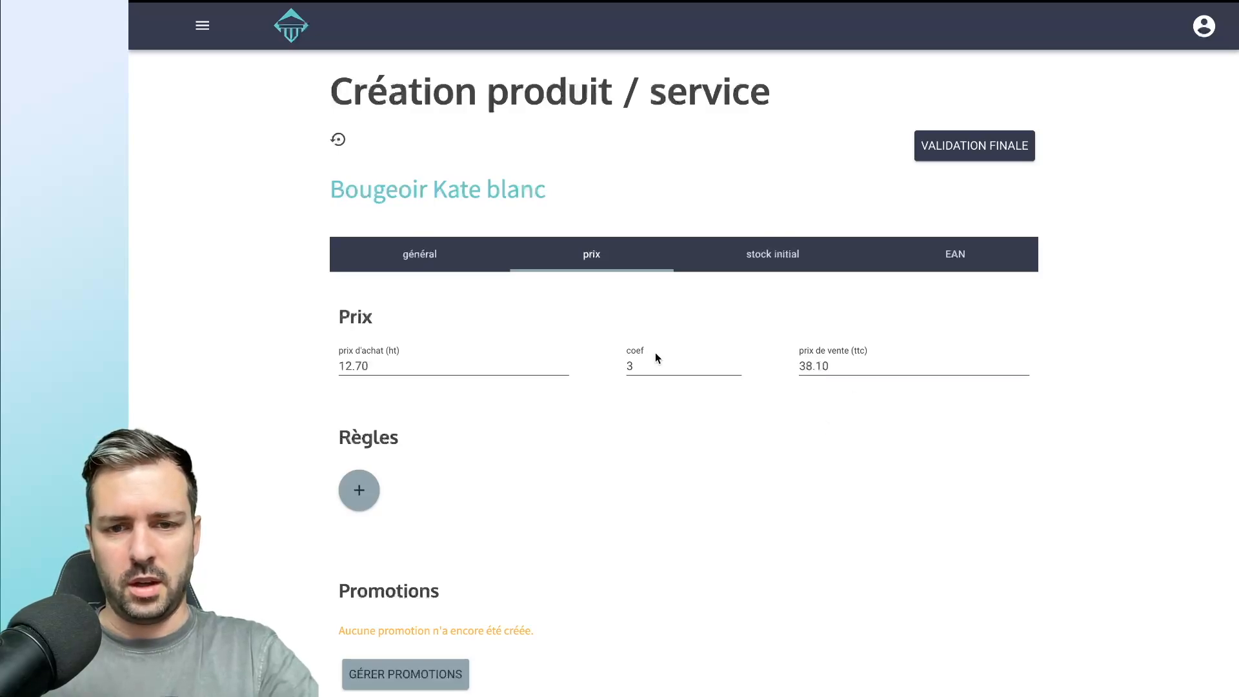
pyautogui.click(685, 365)
pyautogui.press('Tab')
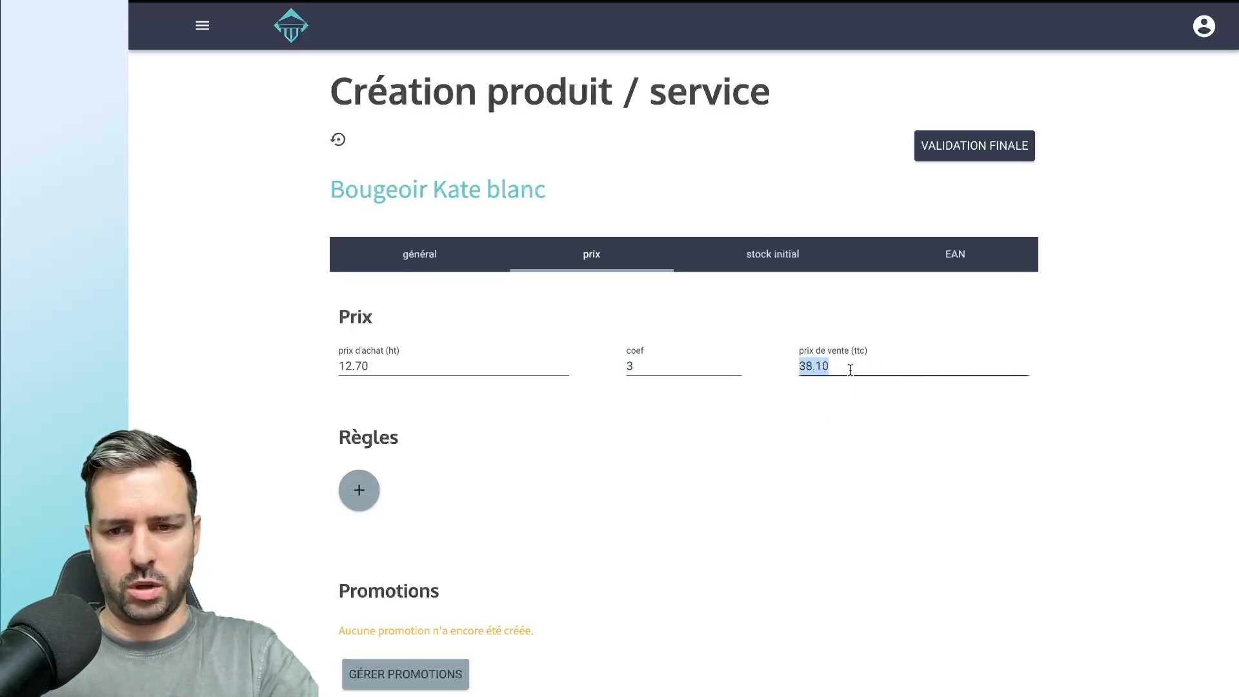
pyautogui.click(847, 424)
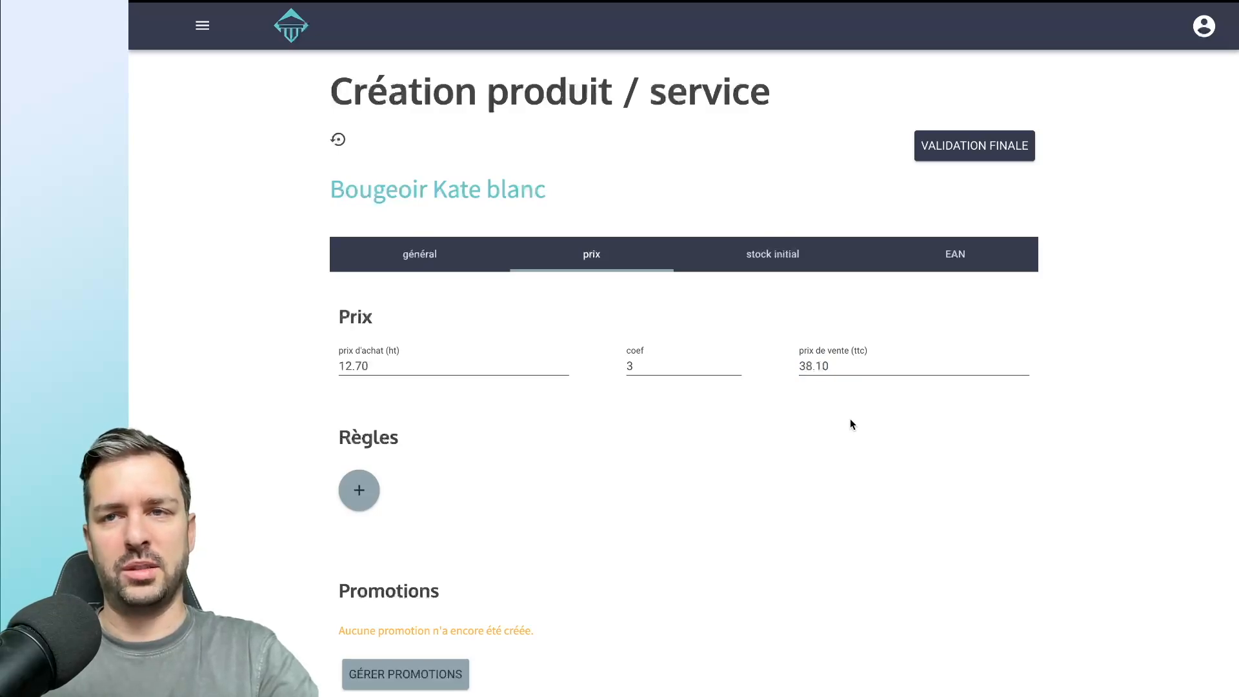
# Set the product's selling price including tax (prix de vente ttc) to 27.95.
pyautogui.doubleClick(828, 366)
pyautogui.write('27.95')
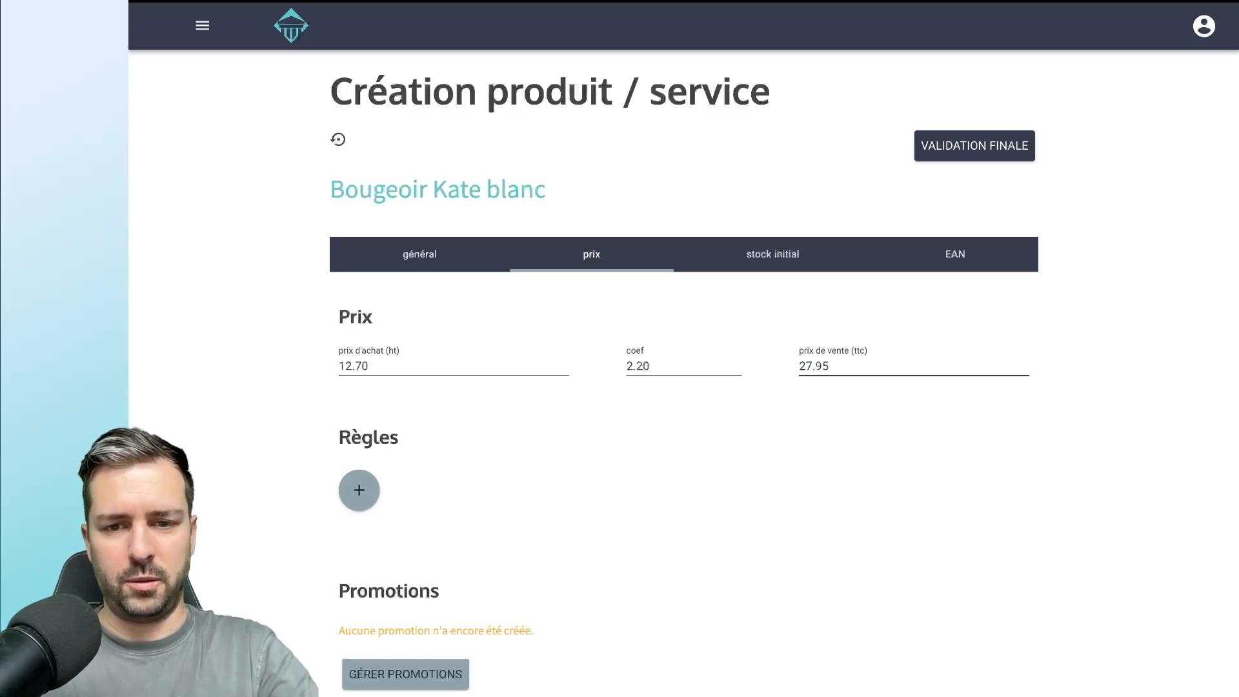
pyautogui.doubleClick(662, 364)
pyautogui.click(663, 407)
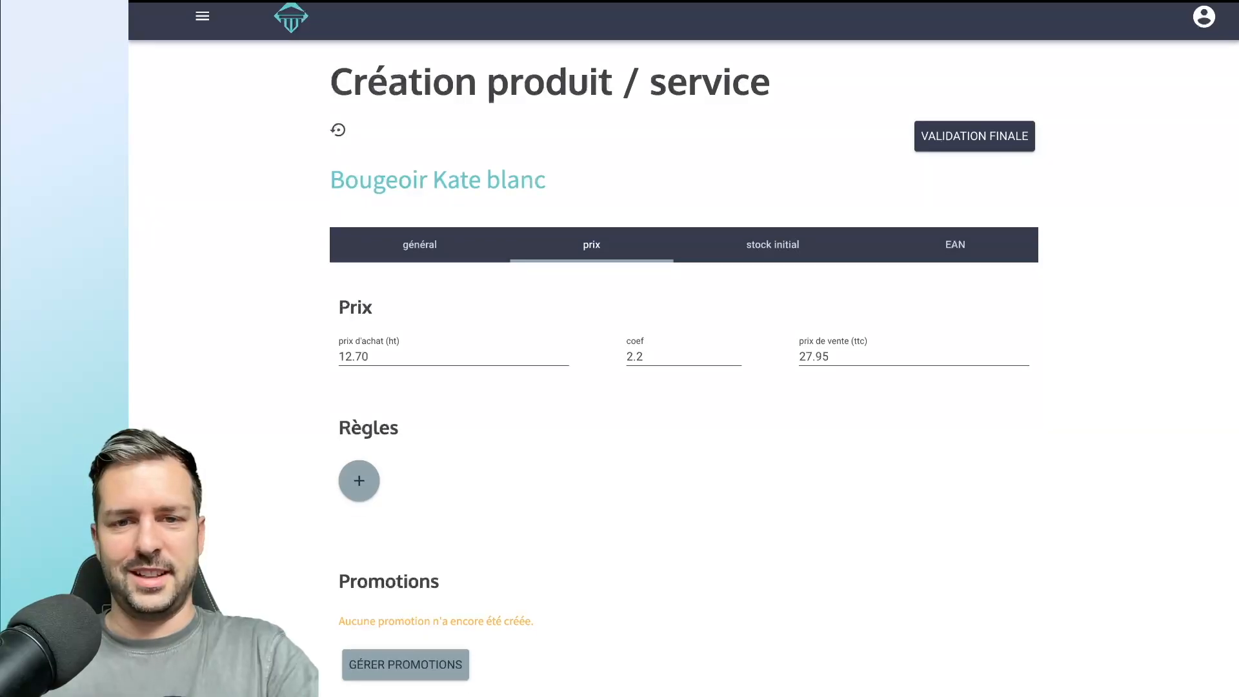
# Add a price rule of 24 for the Concept Two store, and remove that rule again.
pyautogui.scroll(-2, 668, 489)
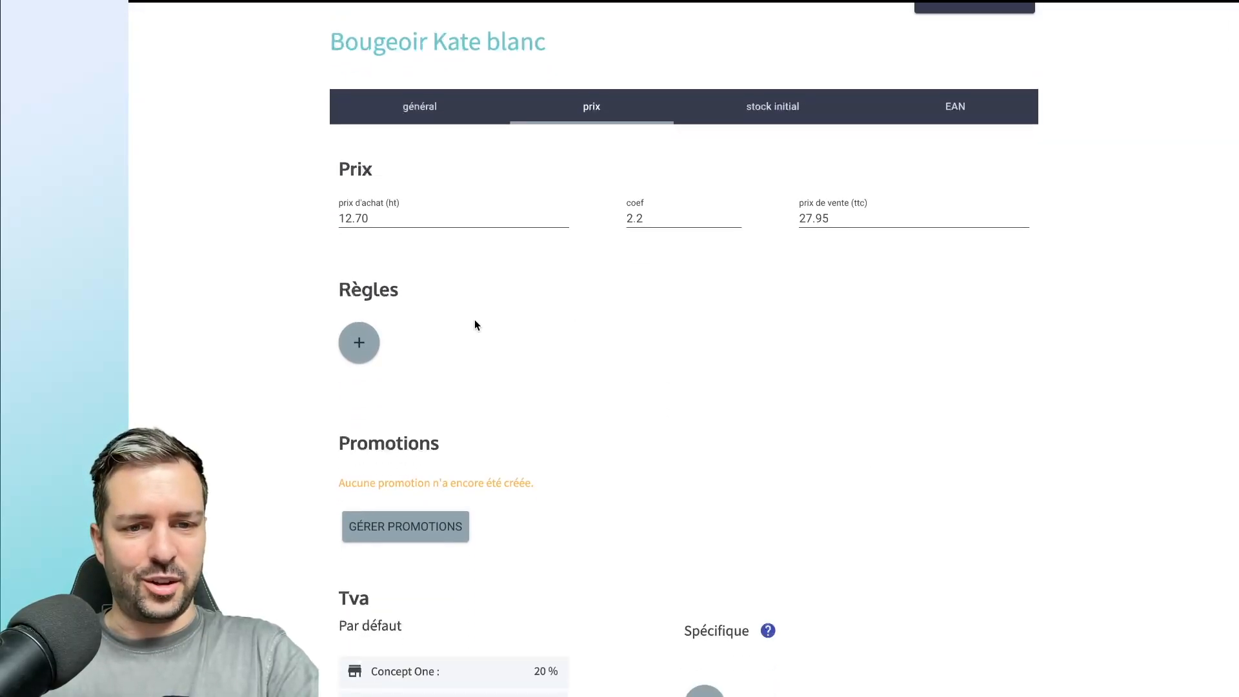
pyautogui.click(365, 346)
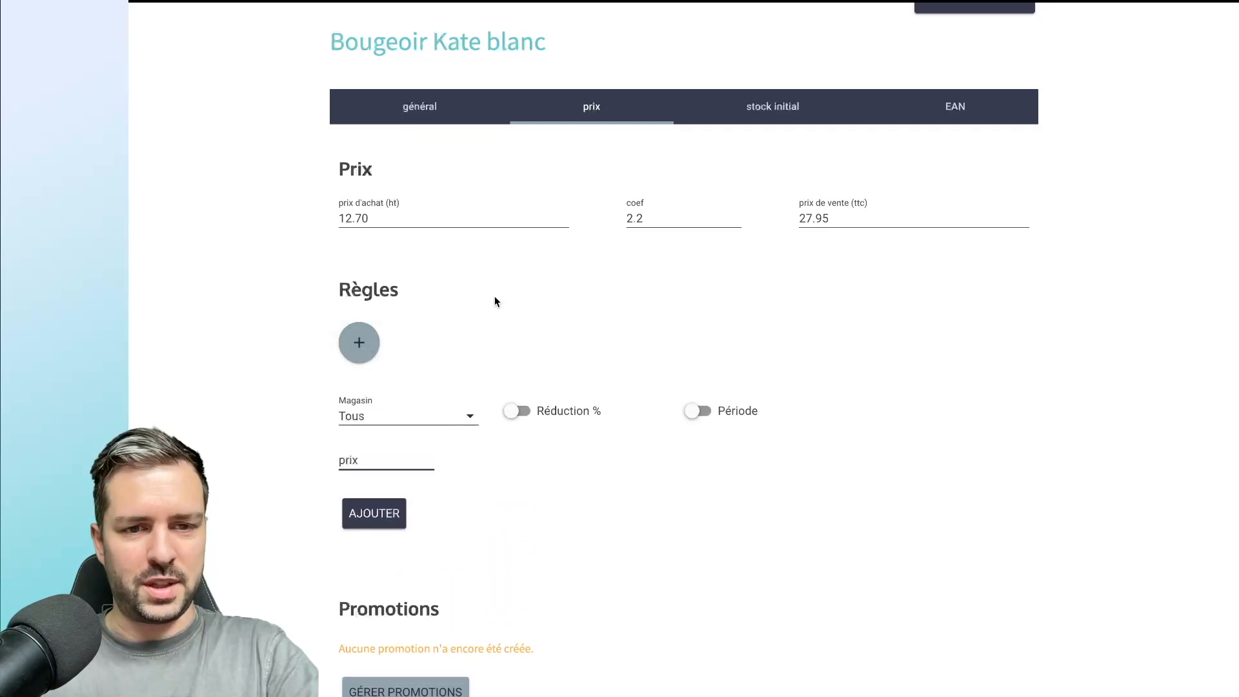
pyautogui.scroll(-2, 496, 297)
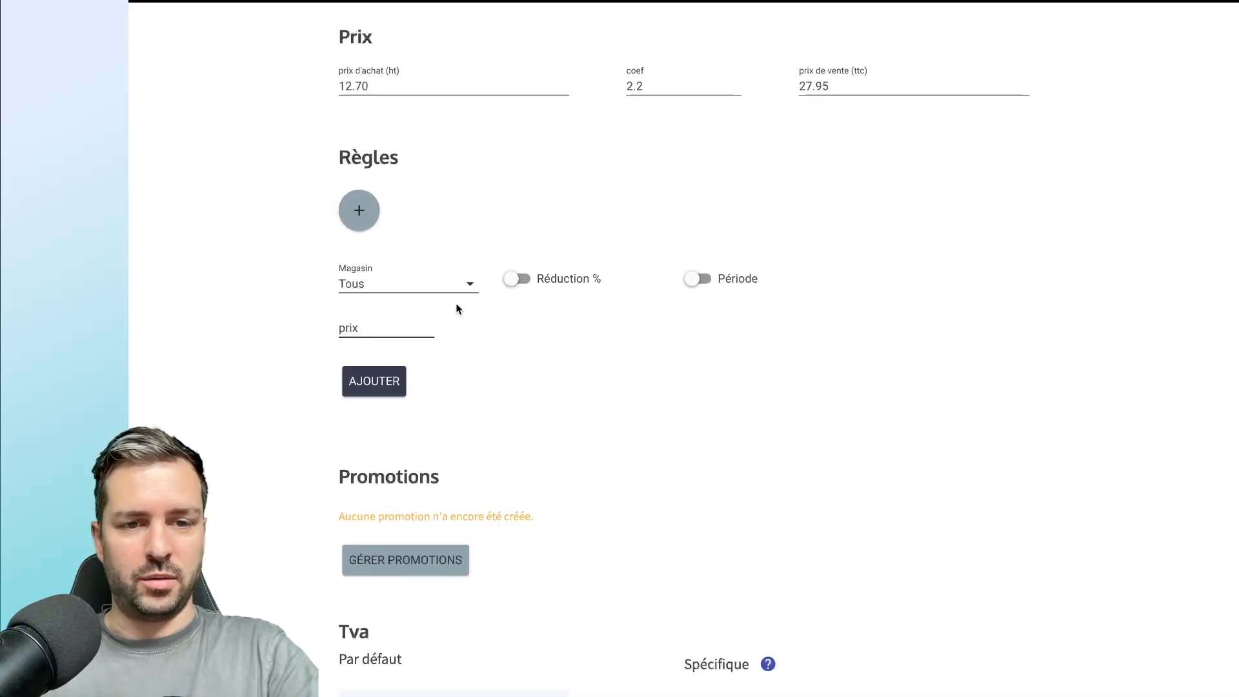
pyautogui.click(424, 289)
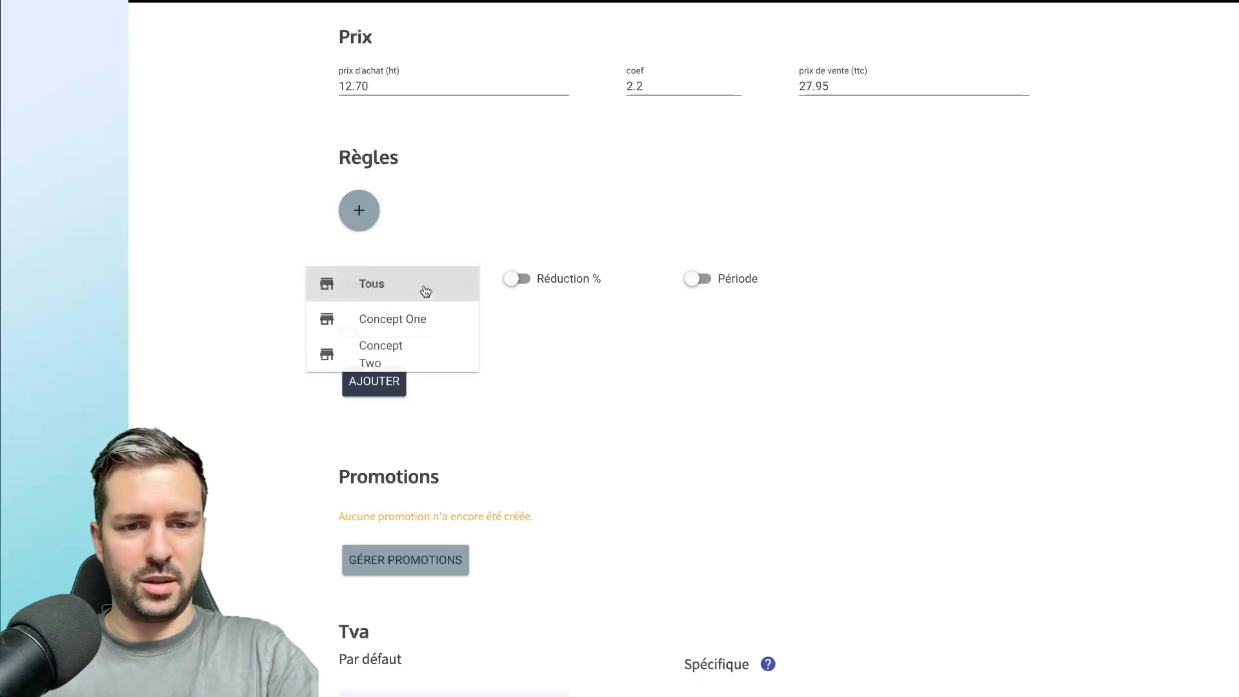
pyautogui.click(401, 352)
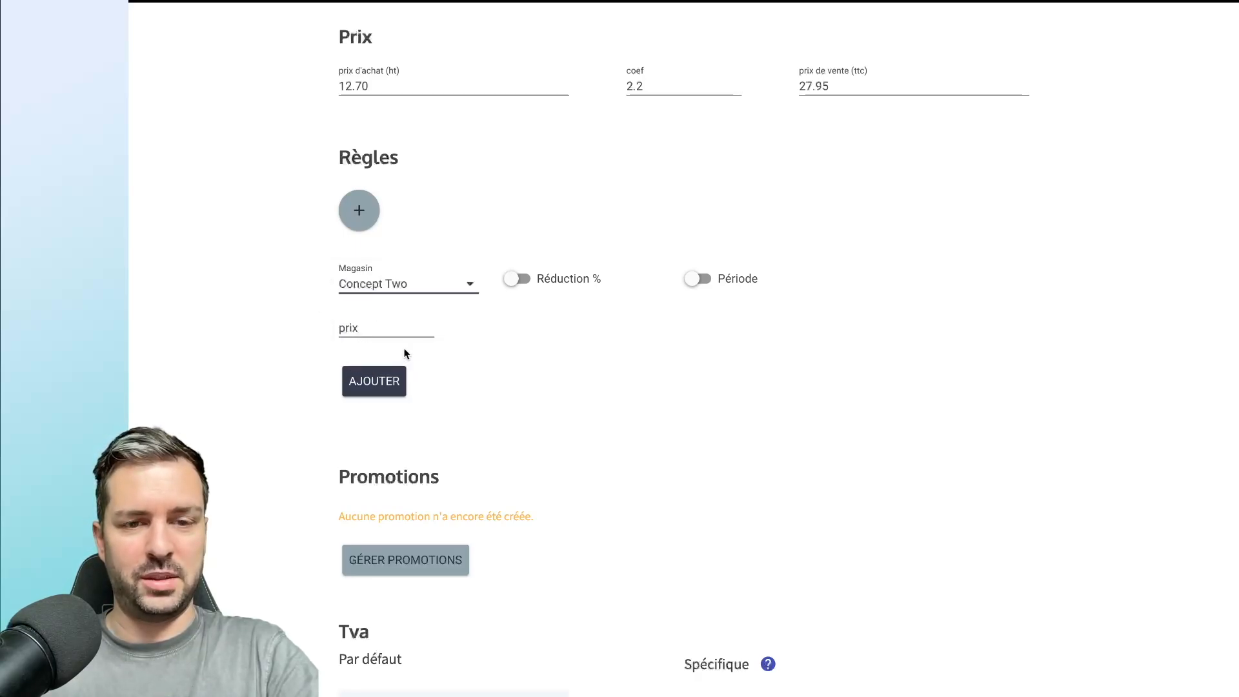
pyautogui.scroll(1, 492, 307)
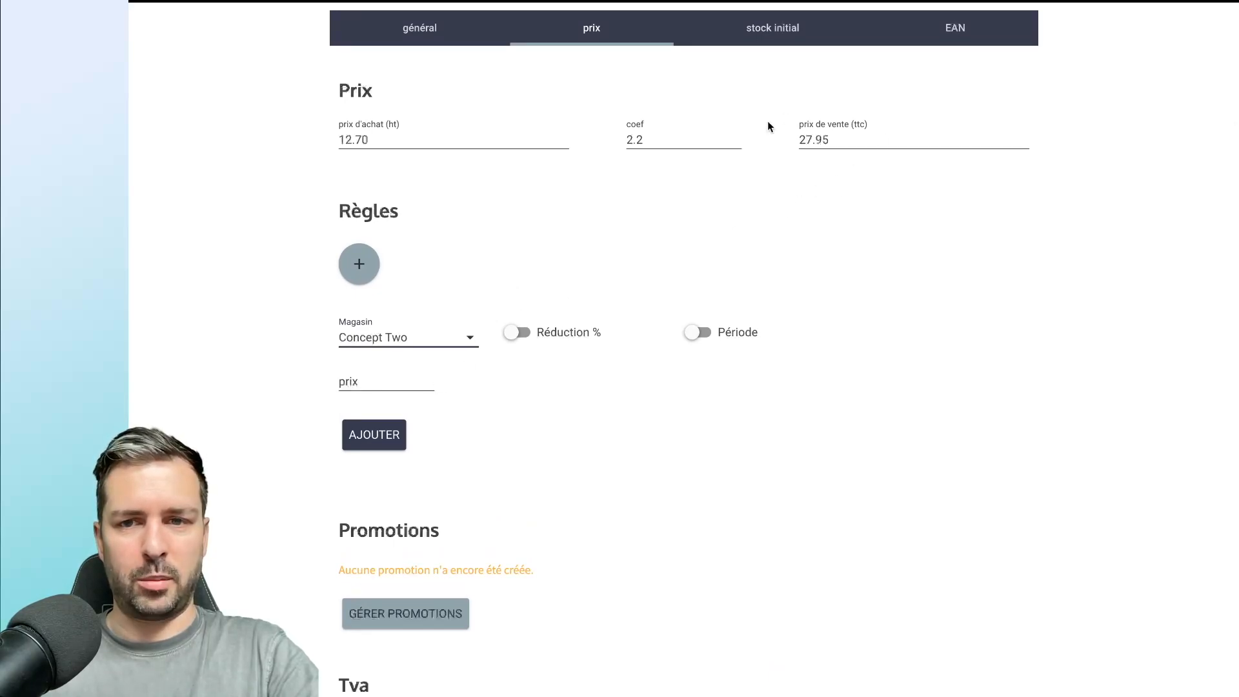
pyautogui.click(361, 382)
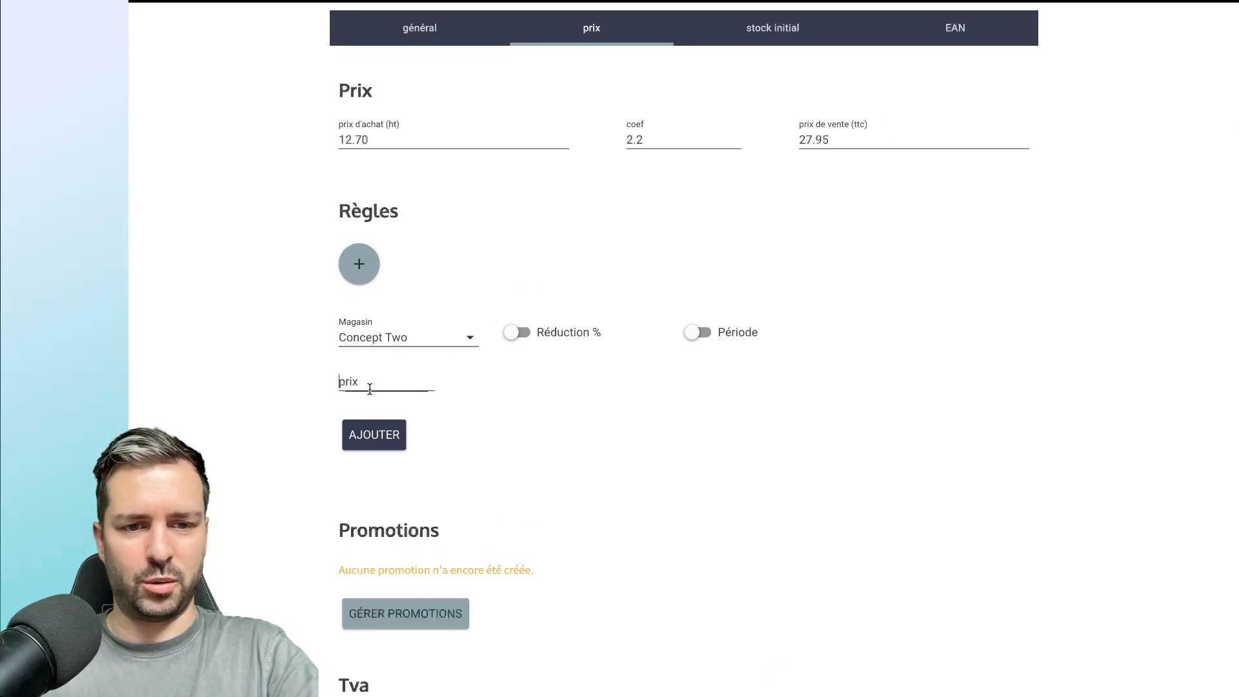
pyautogui.write('24')
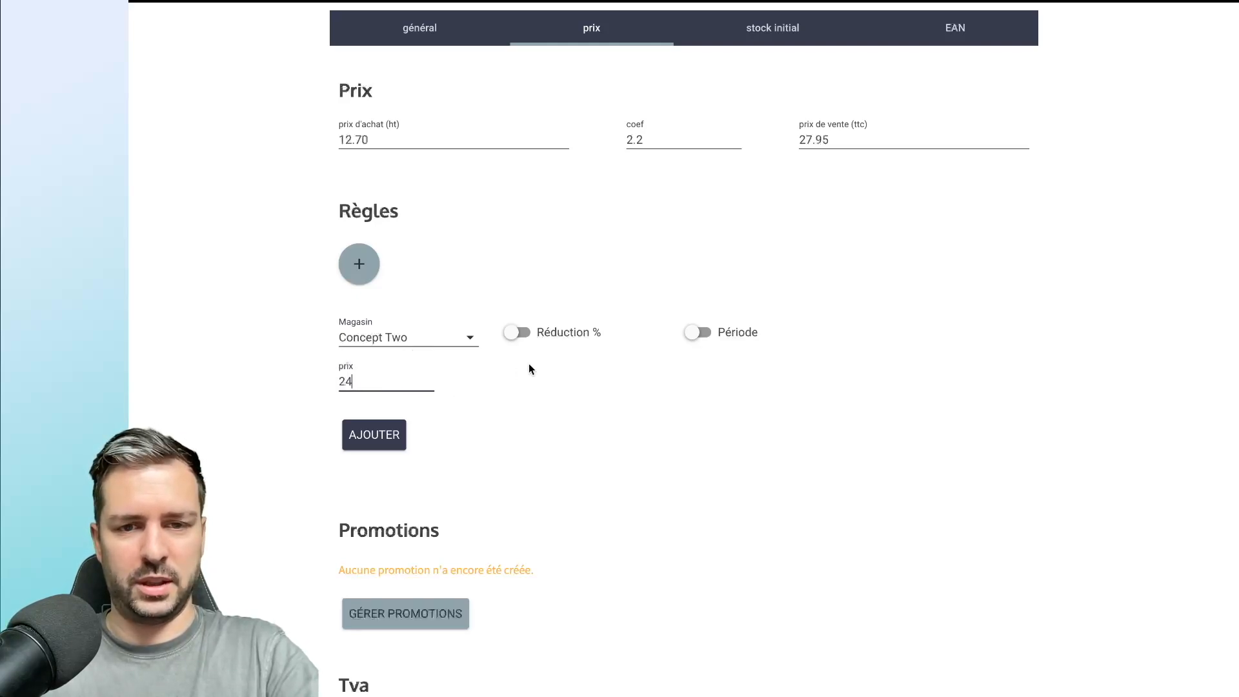
pyautogui.click(454, 395)
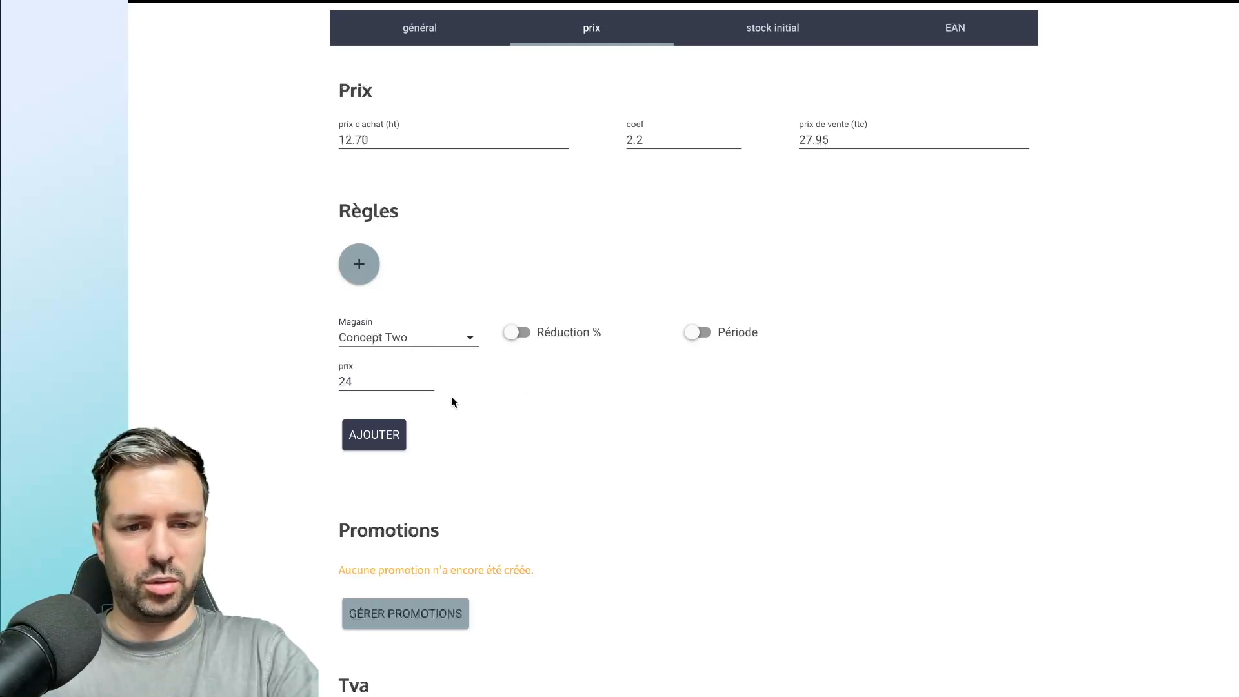
pyautogui.click(387, 436)
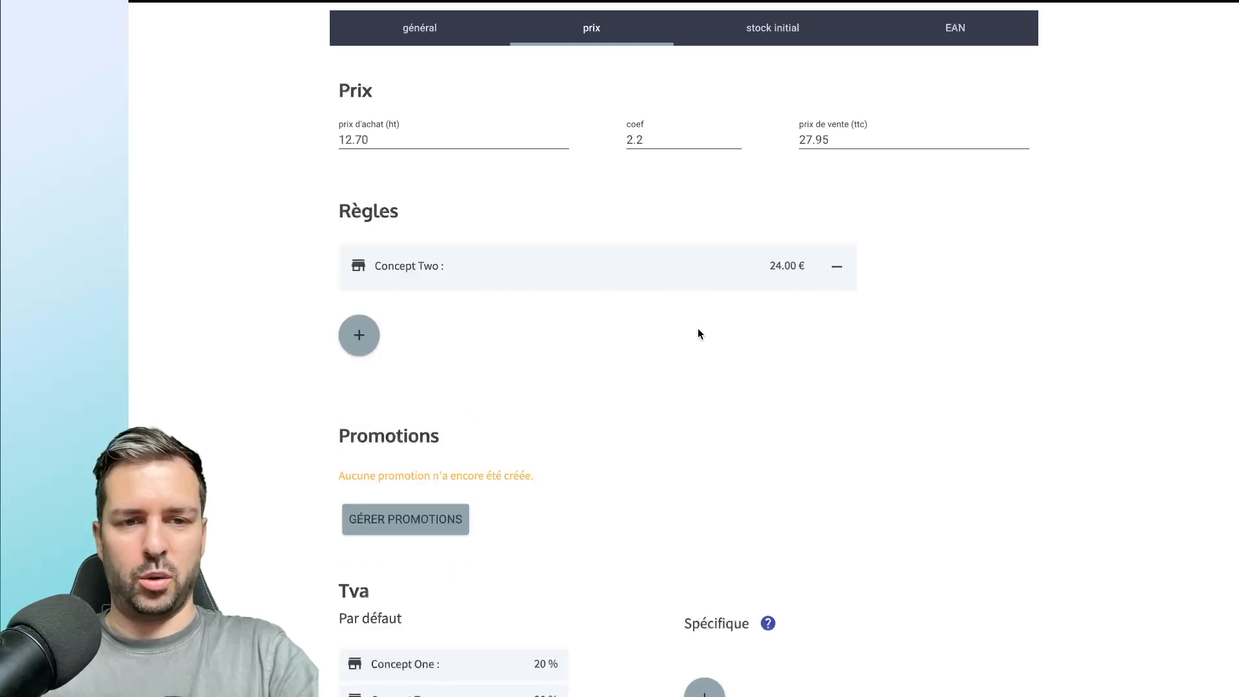
pyautogui.click(836, 269)
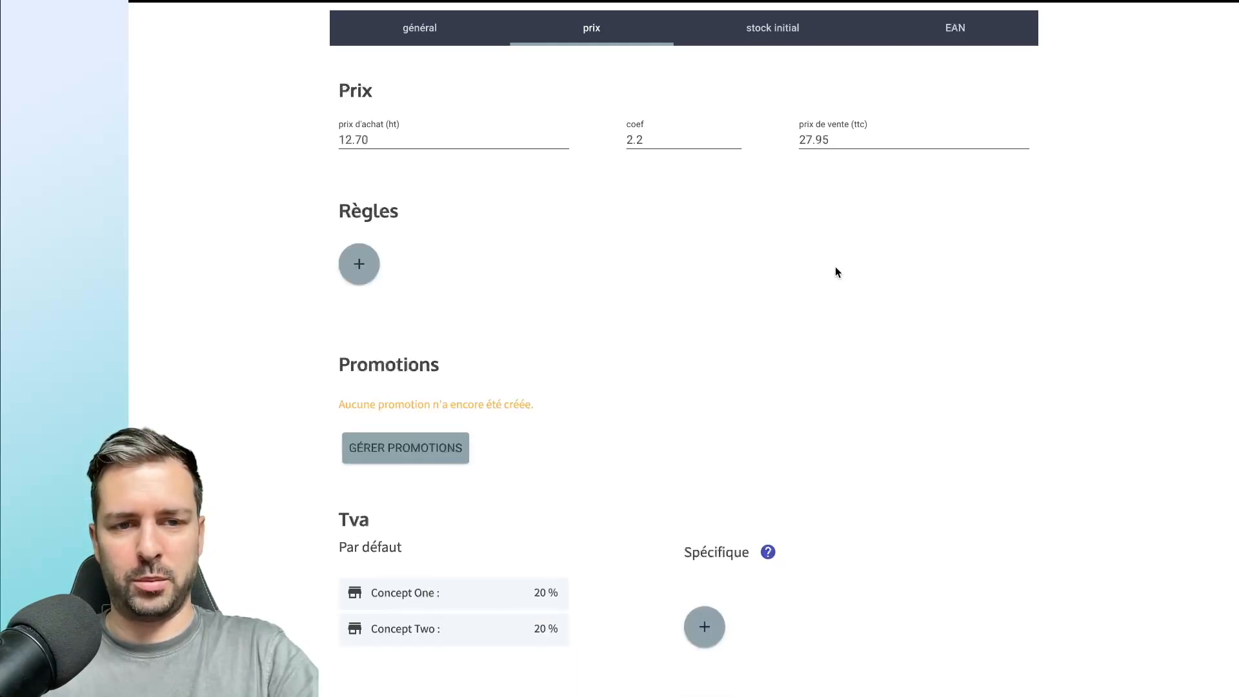
# Create a new price rule for all stores (Tous) with a percentage reduction of 20 %.
pyautogui.click(372, 269)
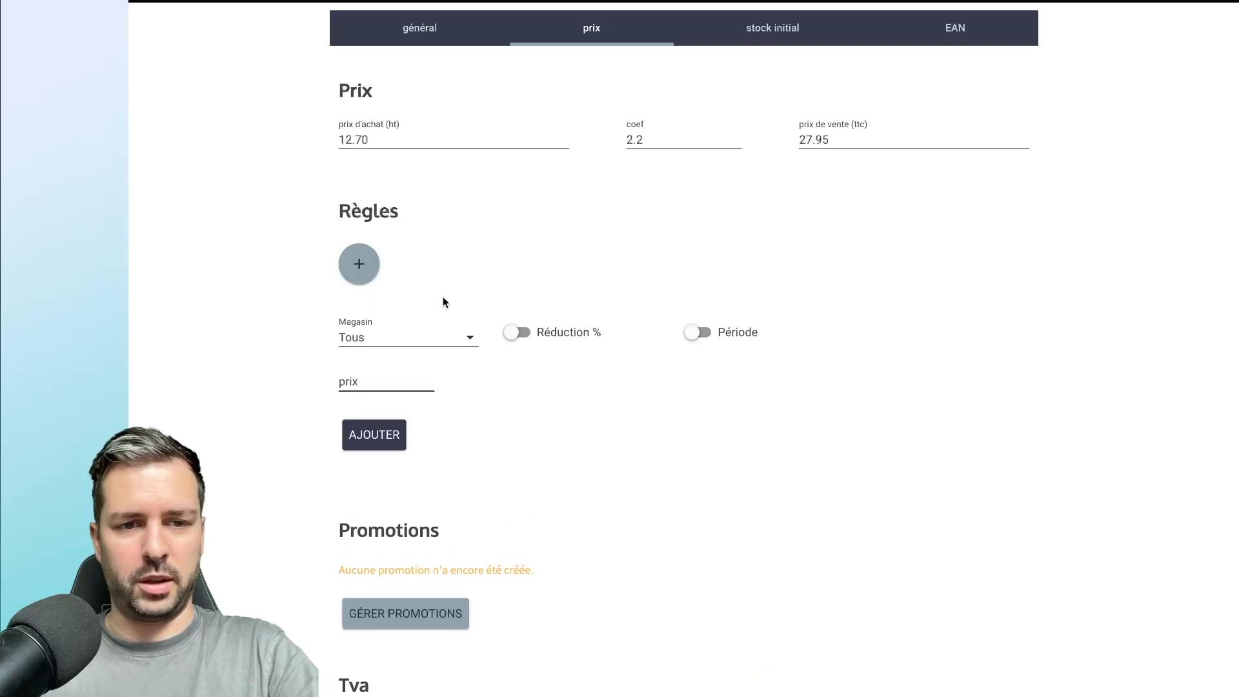
pyautogui.scroll(-2, 447, 299)
pyautogui.scroll(1, 447, 299)
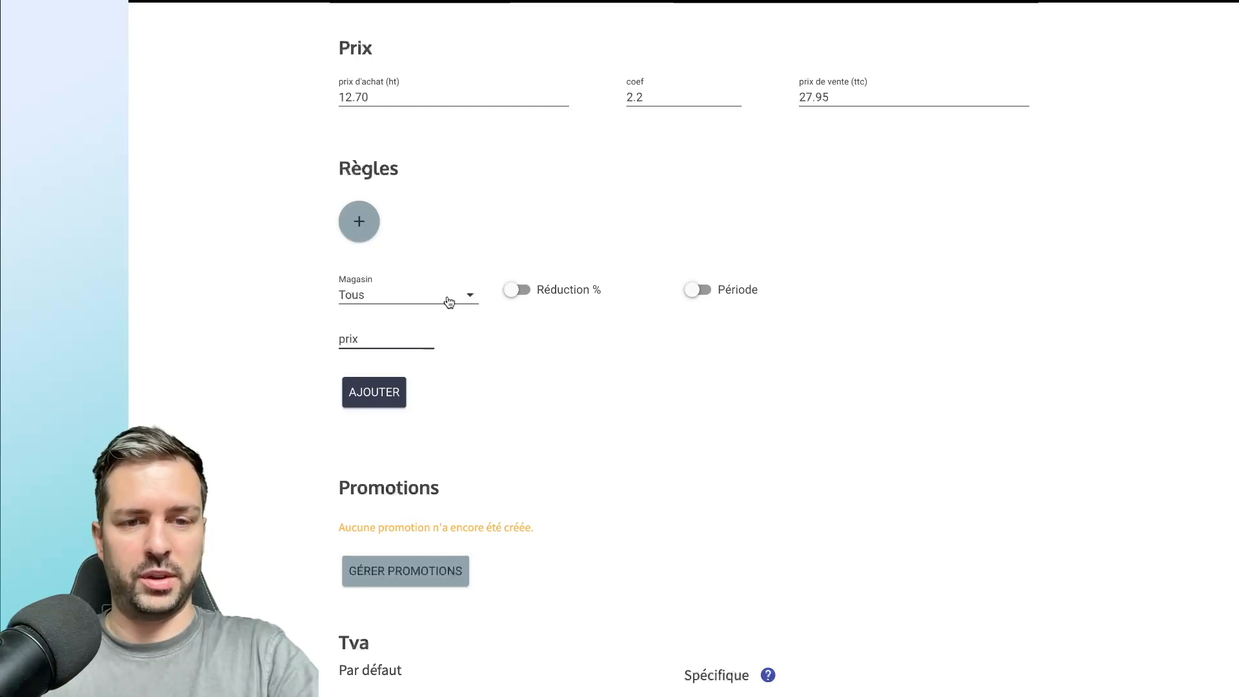
pyautogui.click(559, 290)
pyautogui.click(400, 340)
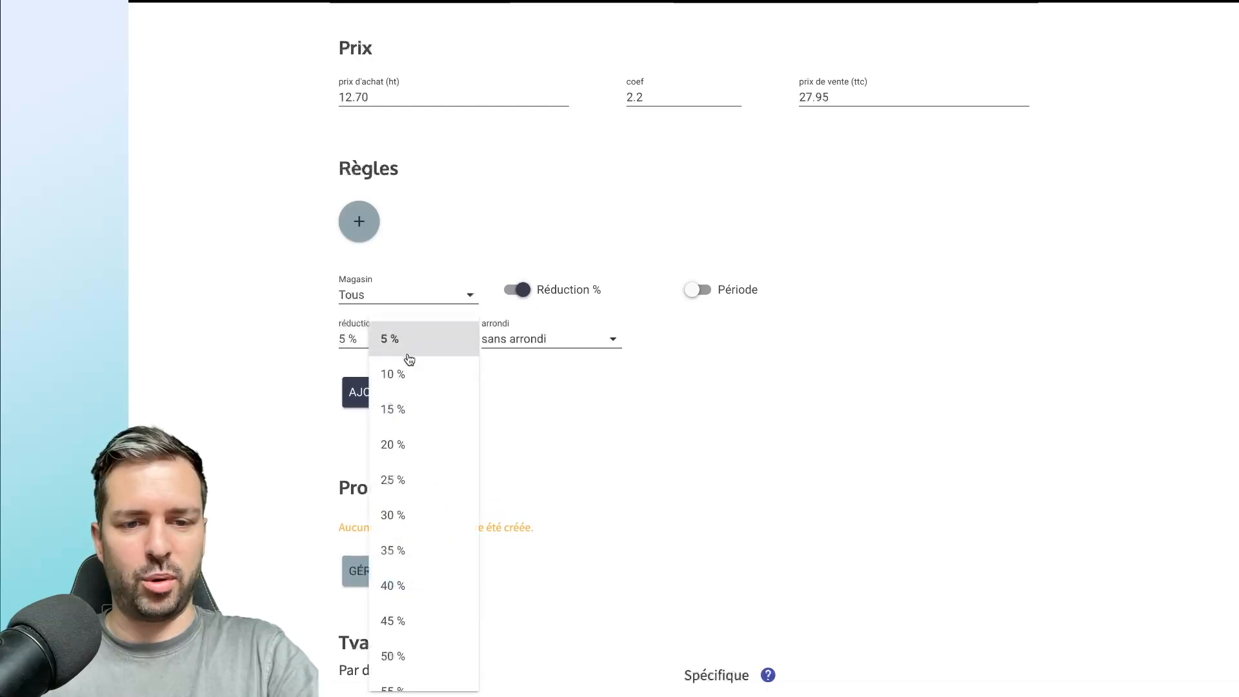
pyautogui.click(407, 444)
# Limit the reduction rule to a period, with 31/08/2024 as its end date.
pyautogui.click(733, 293)
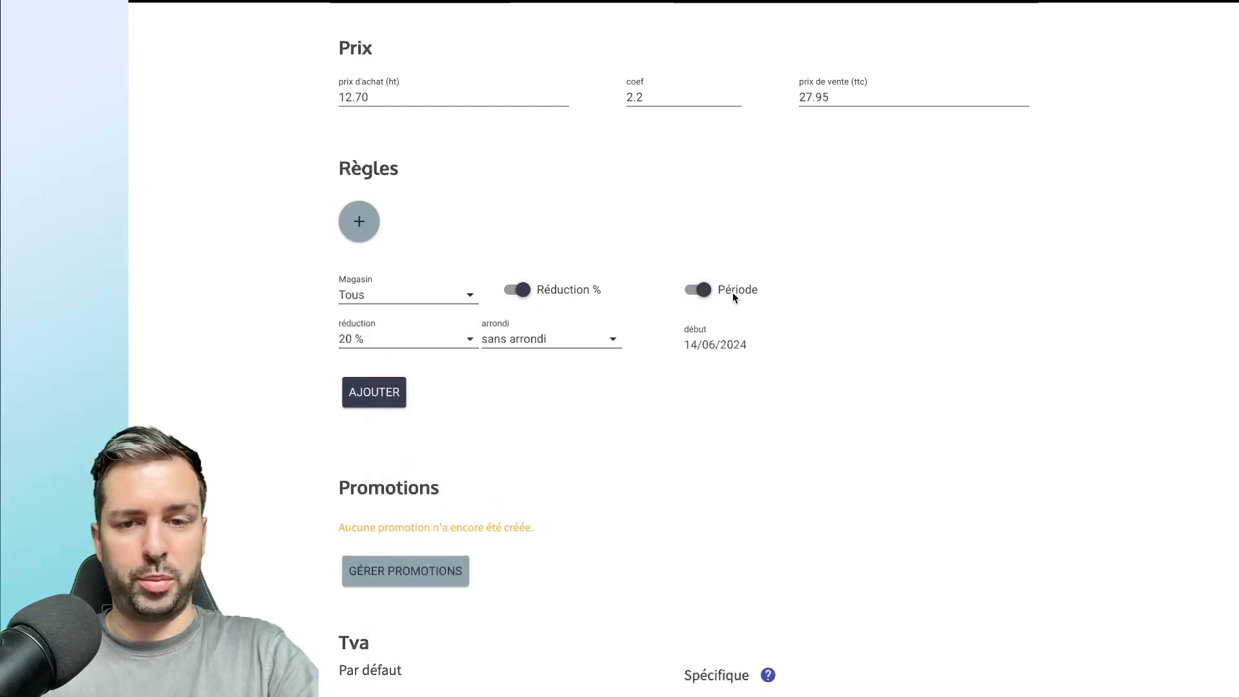
pyautogui.click(739, 395)
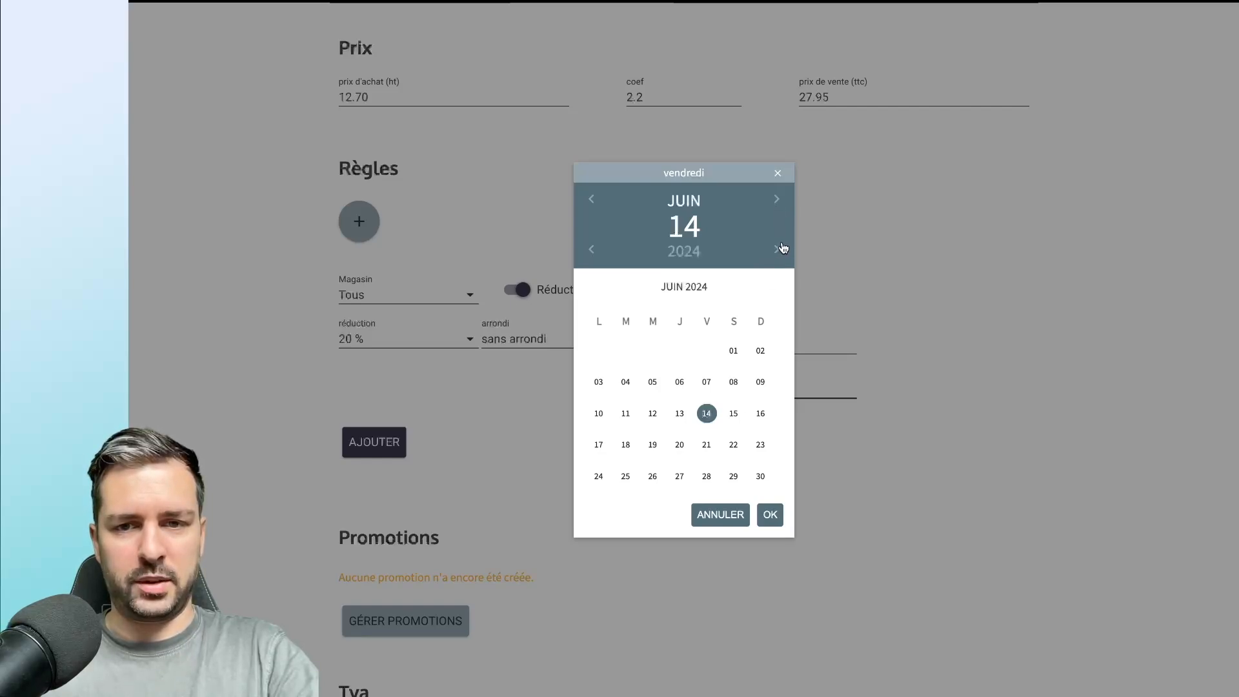
pyautogui.click(777, 200)
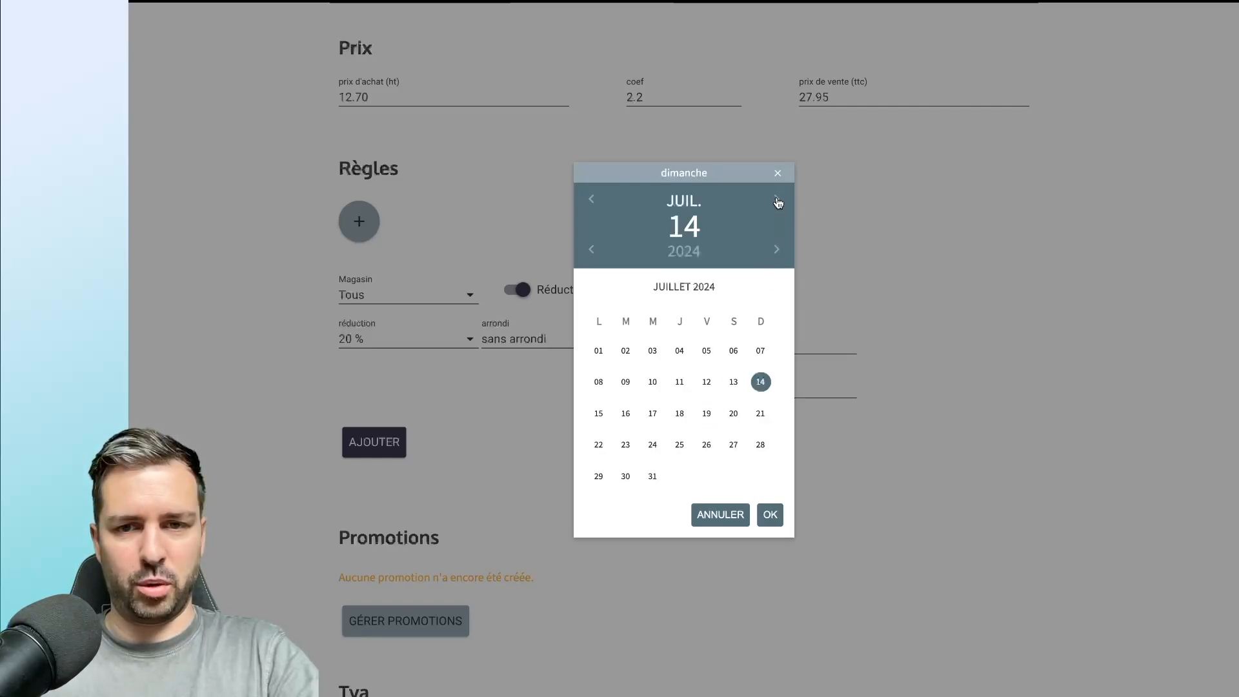
pyautogui.click(776, 200)
pyautogui.click(733, 477)
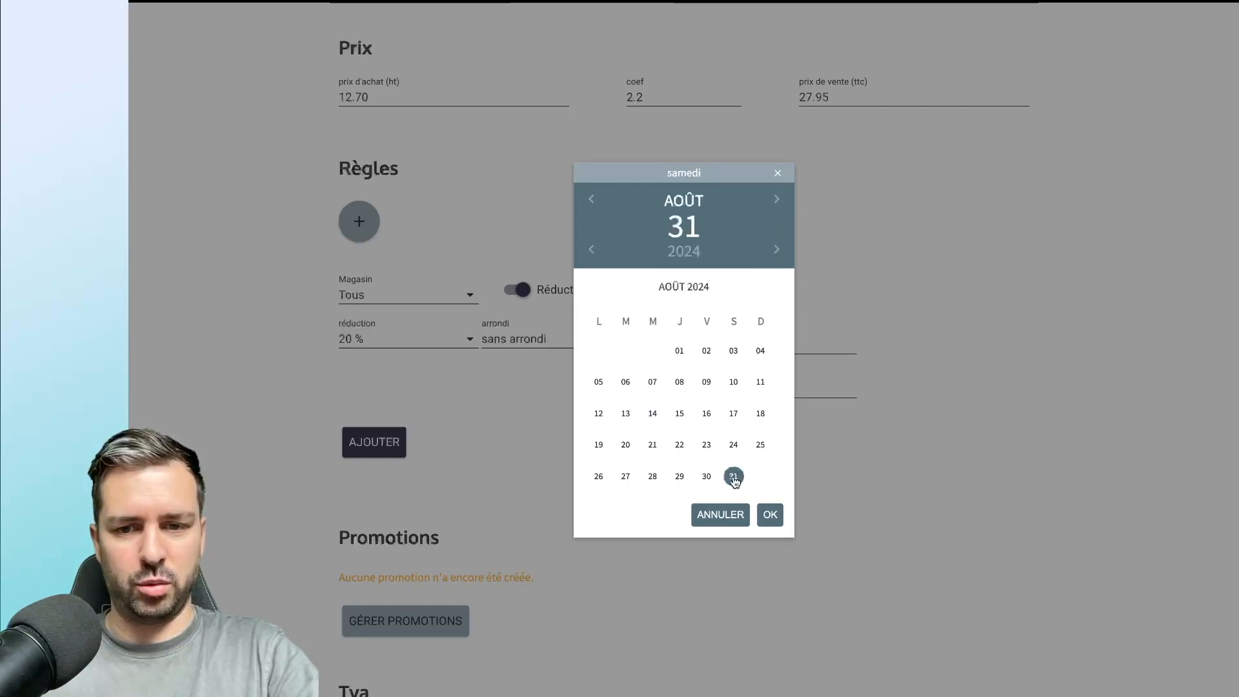
pyautogui.click(770, 514)
# Set the reduction's rounding to entier supérieur and add the rule to the product.
pyautogui.scroll(-1, 635, 379)
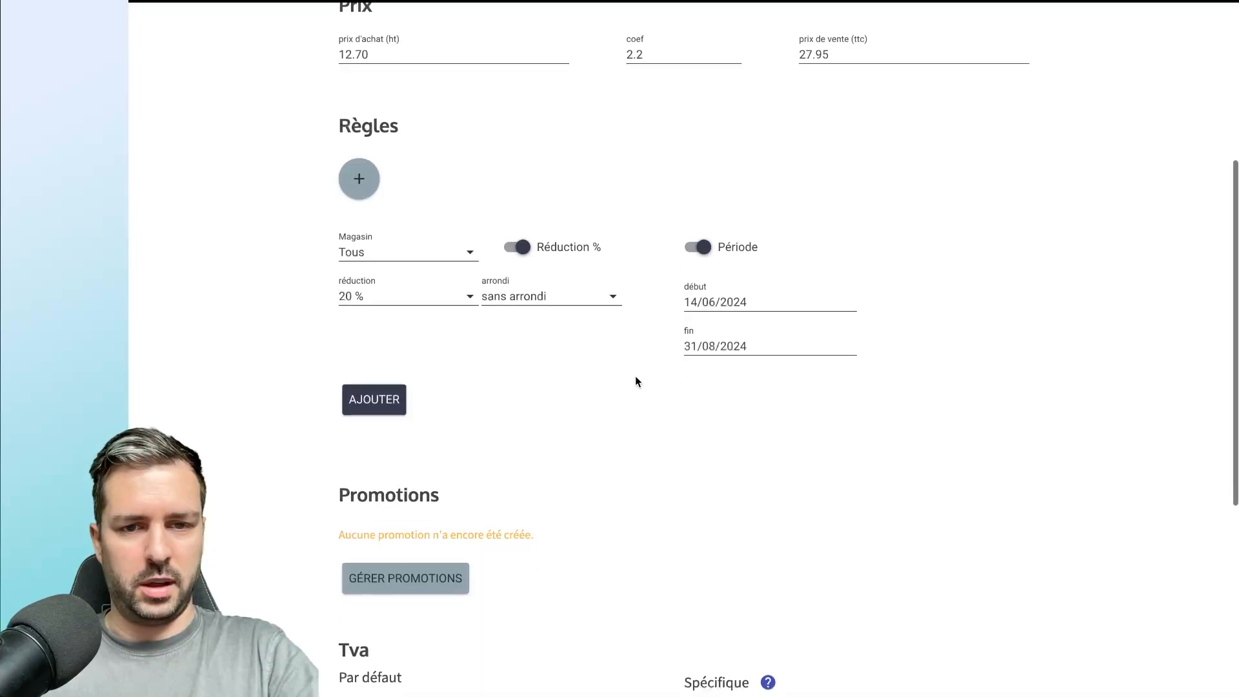
pyautogui.click(541, 298)
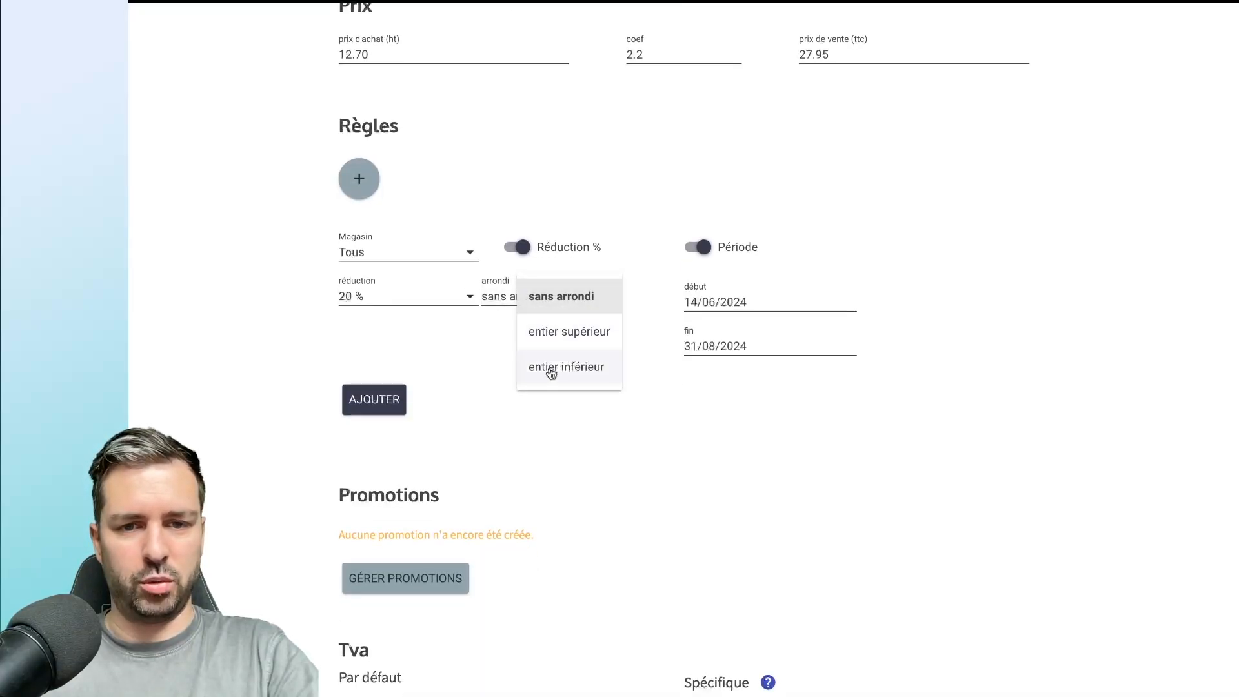
pyautogui.click(589, 337)
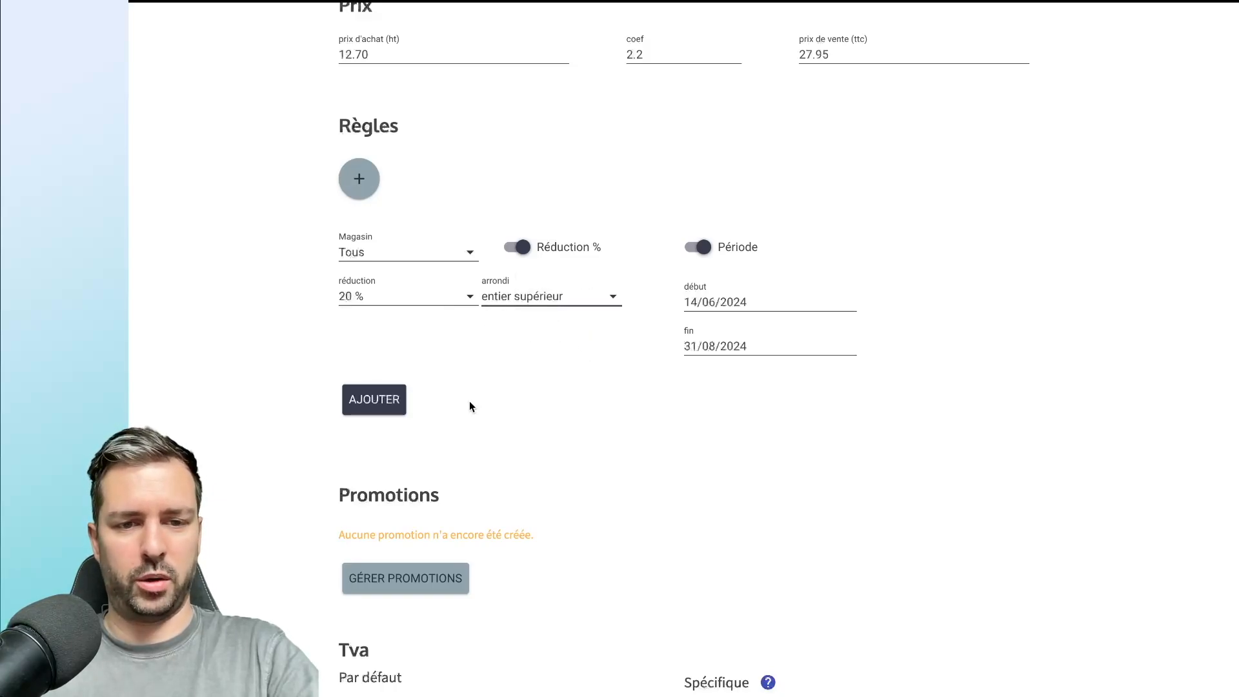
pyautogui.click(394, 405)
pyautogui.scroll(3, 394, 408)
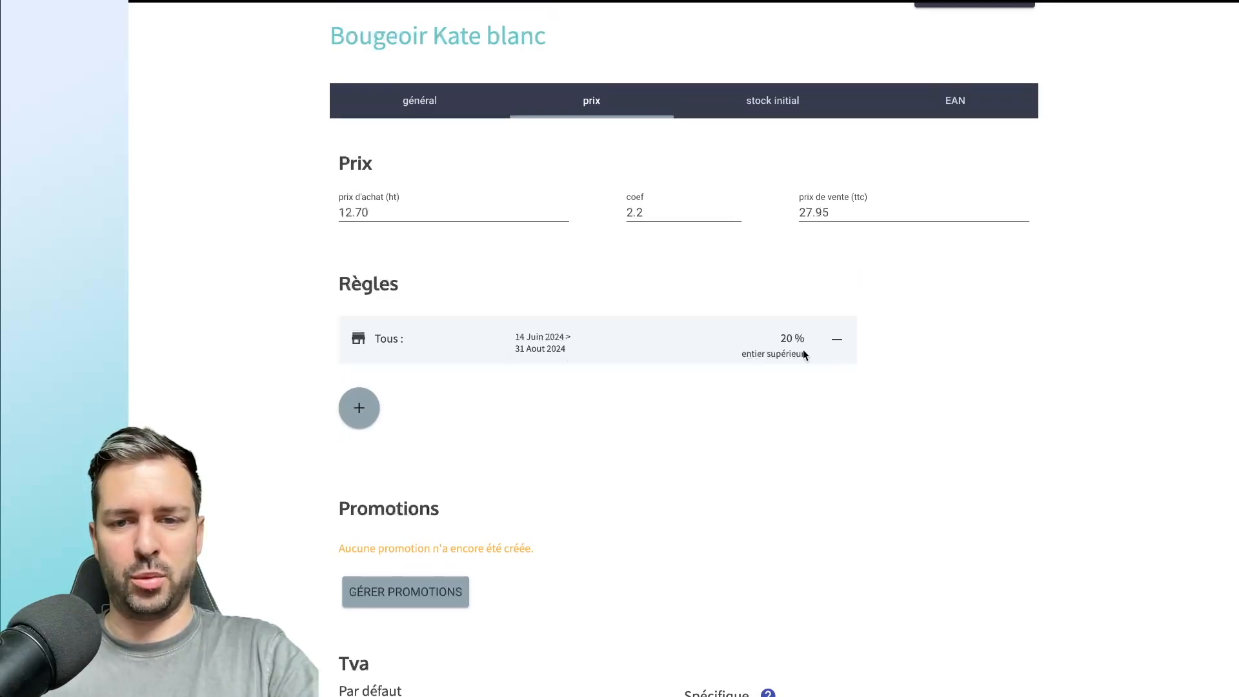
pyautogui.scroll(-1, 802, 357)
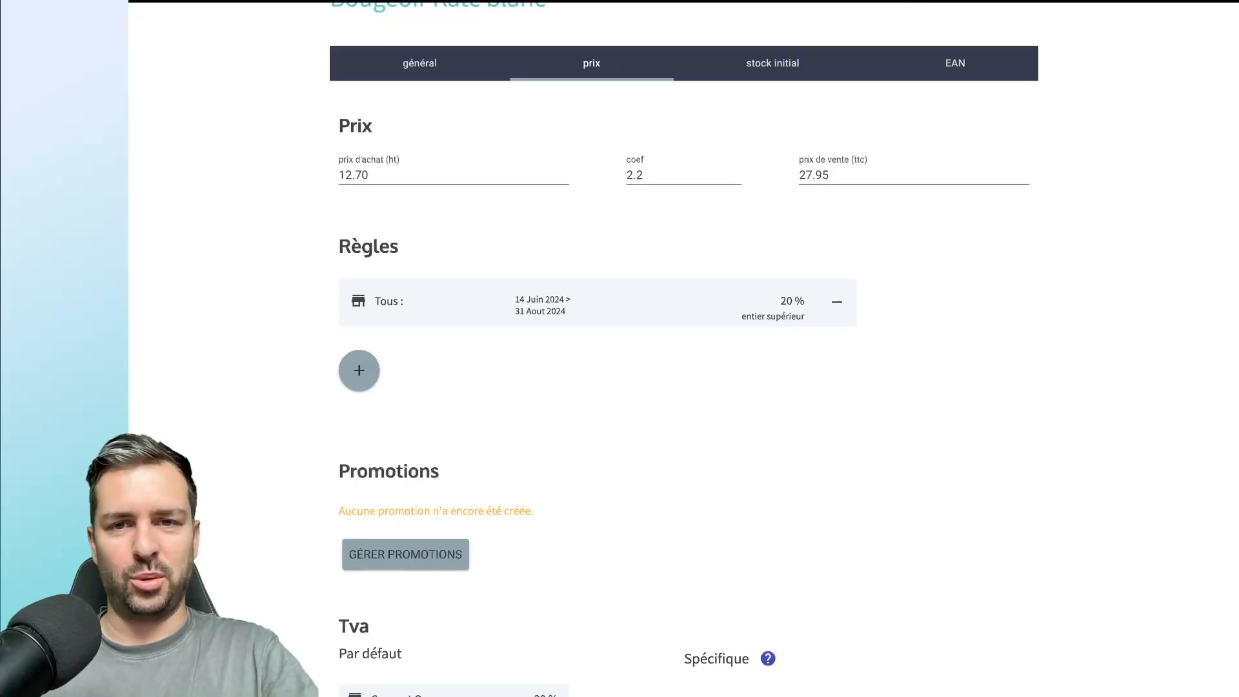
pyautogui.scroll(-3, 677, 409)
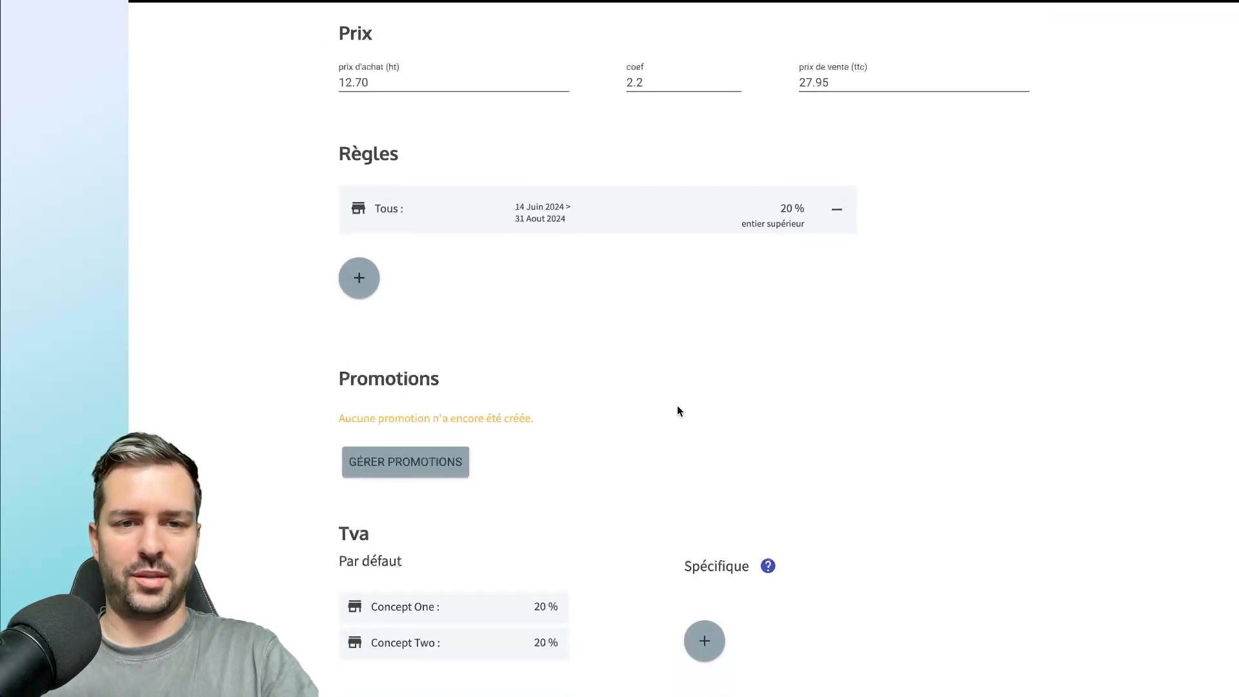
# Review the product's prices and price rule, along with the Promotions, Tva and PA mag sections.
pyautogui.scroll(8, 678, 410)
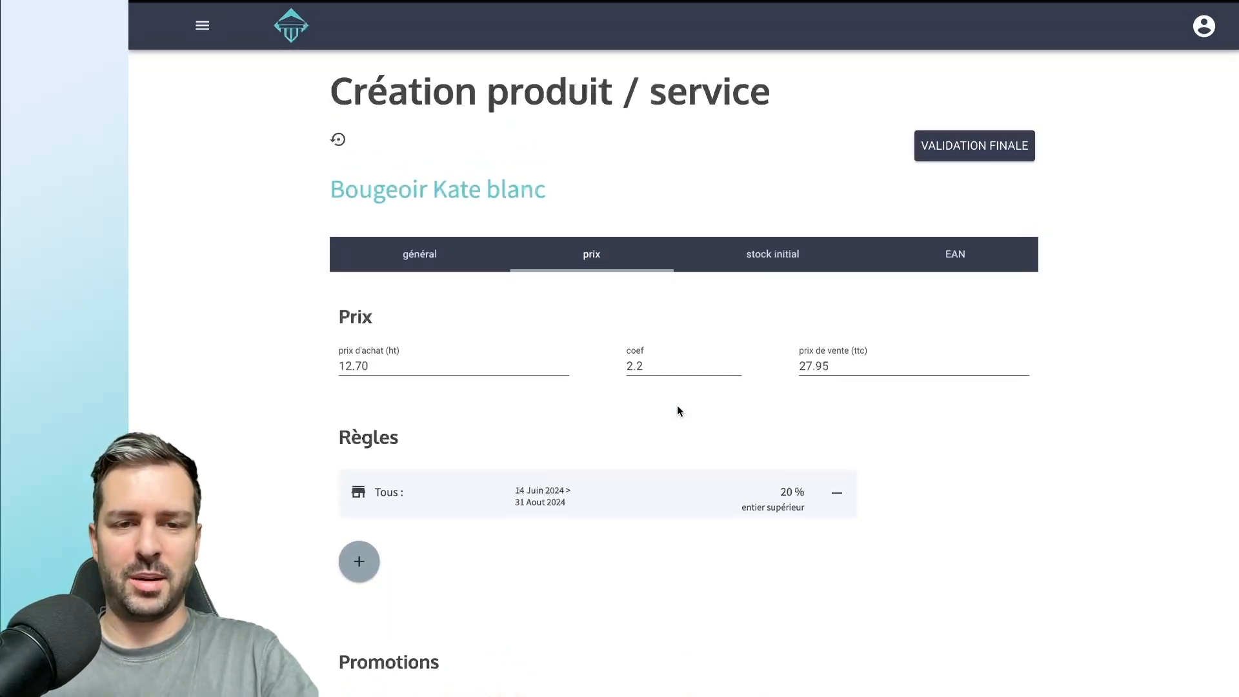
pyautogui.scroll(-7, 677, 411)
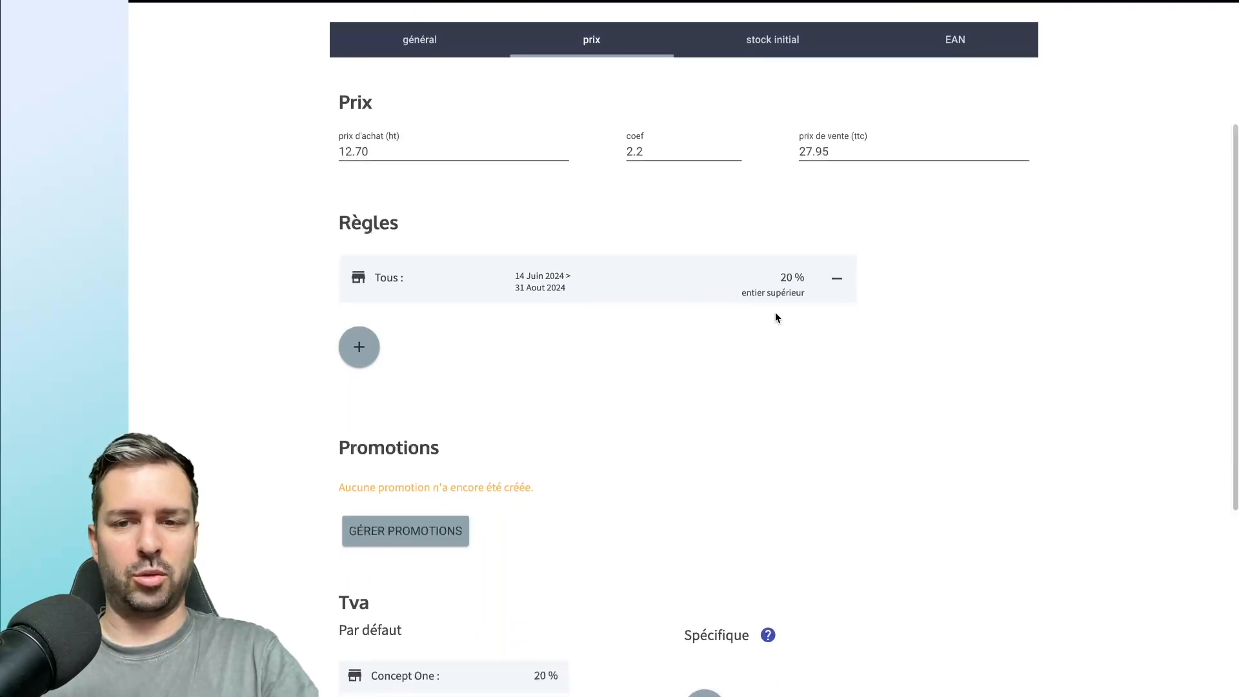
pyautogui.scroll(4, 697, 258)
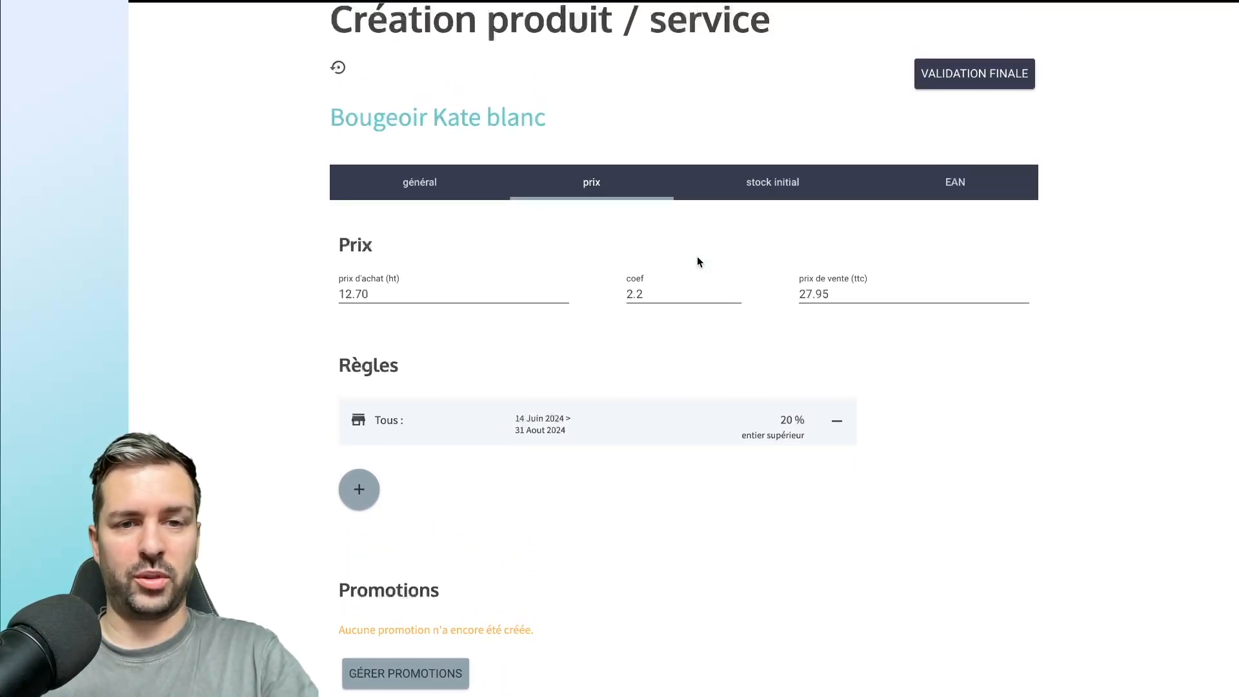
pyautogui.scroll(-5, 696, 262)
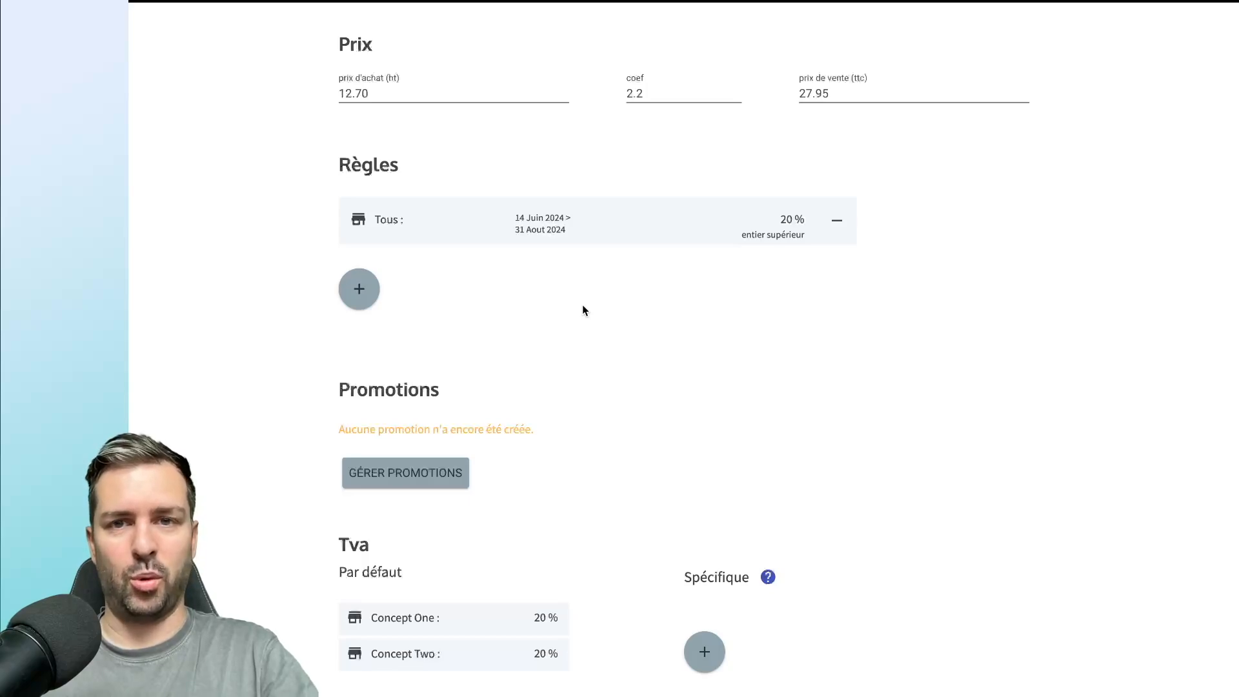
pyautogui.scroll(-4, 582, 309)
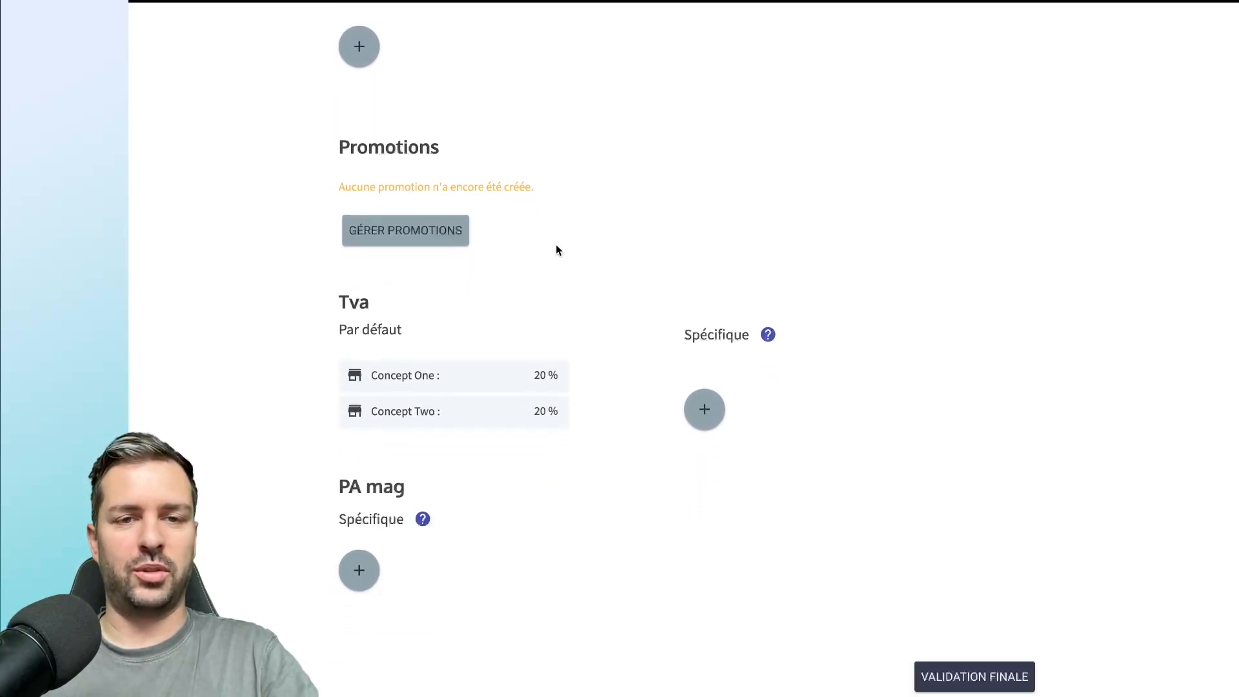
pyautogui.scroll(-1, 556, 246)
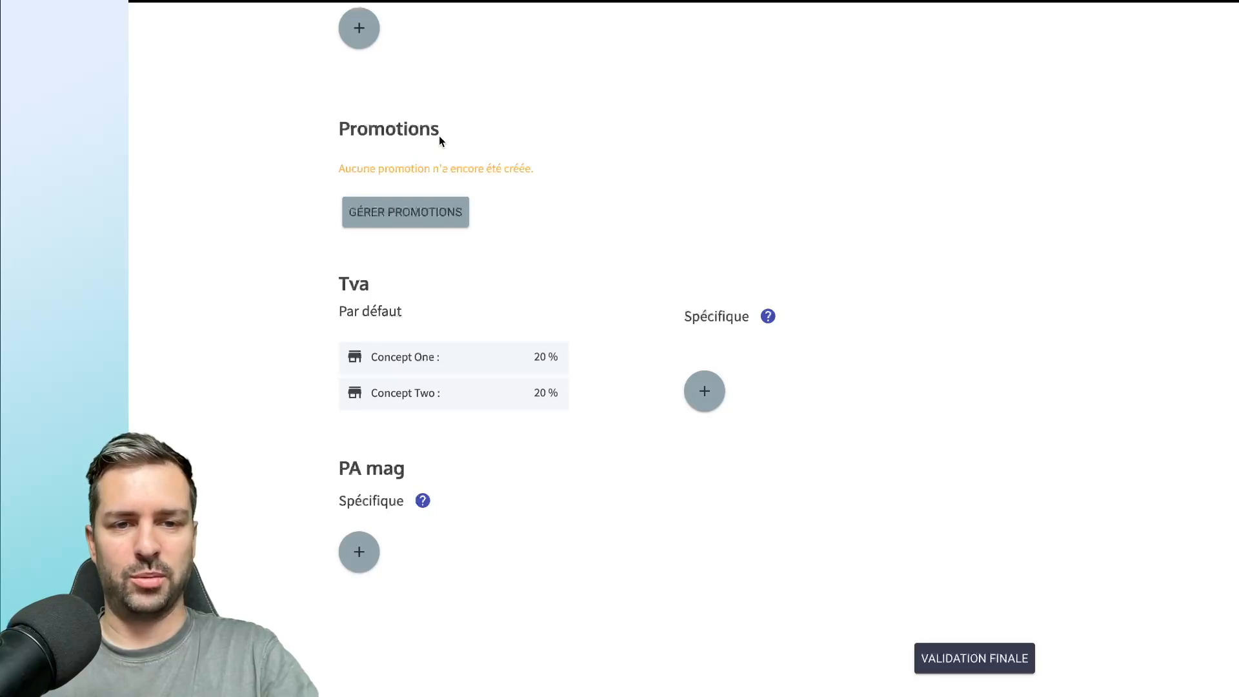
pyautogui.scroll(-1, 439, 139)
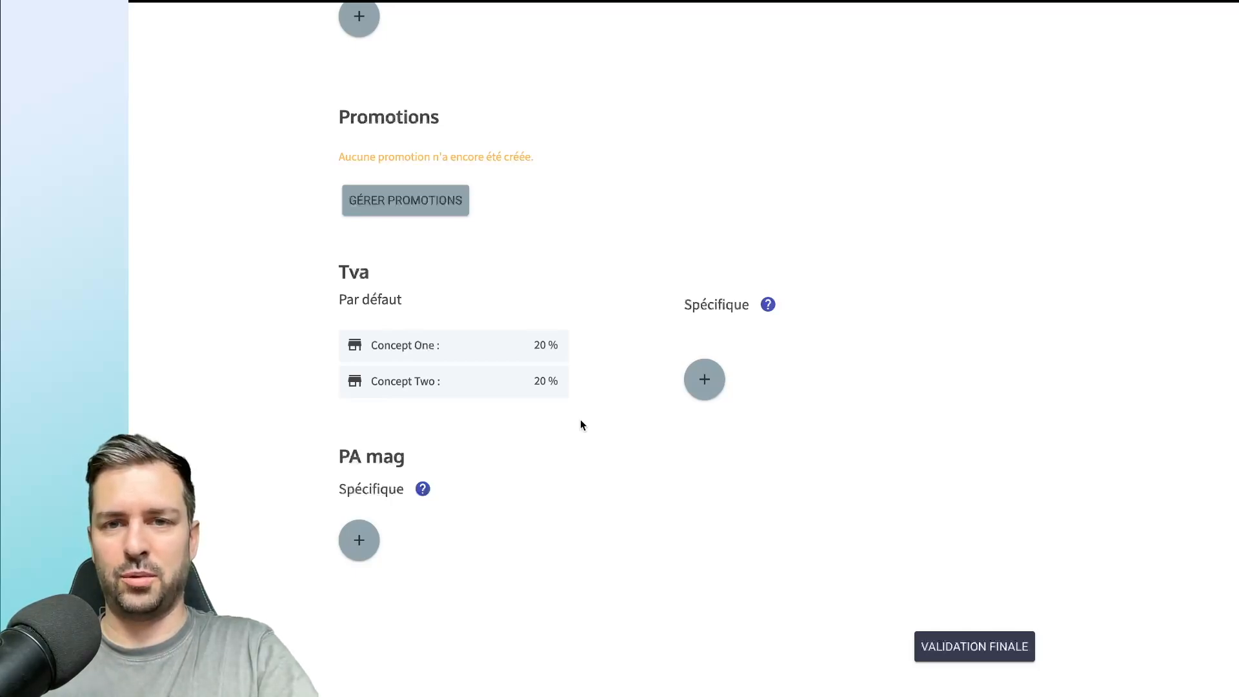
# Add a specific VAT rate of 5.5 % for all stores (Tous) to the product.
pyautogui.click(717, 387)
pyautogui.scroll(-2, 713, 384)
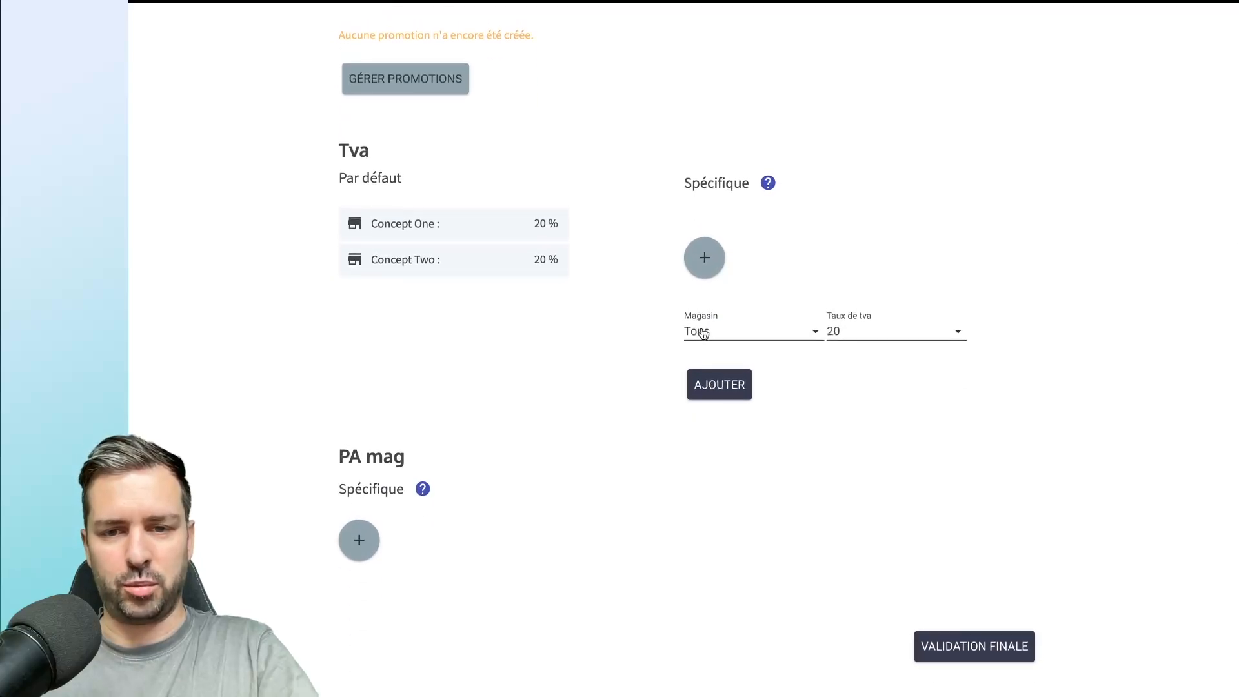
pyautogui.click(863, 331)
pyautogui.scroll(7, 930, 407)
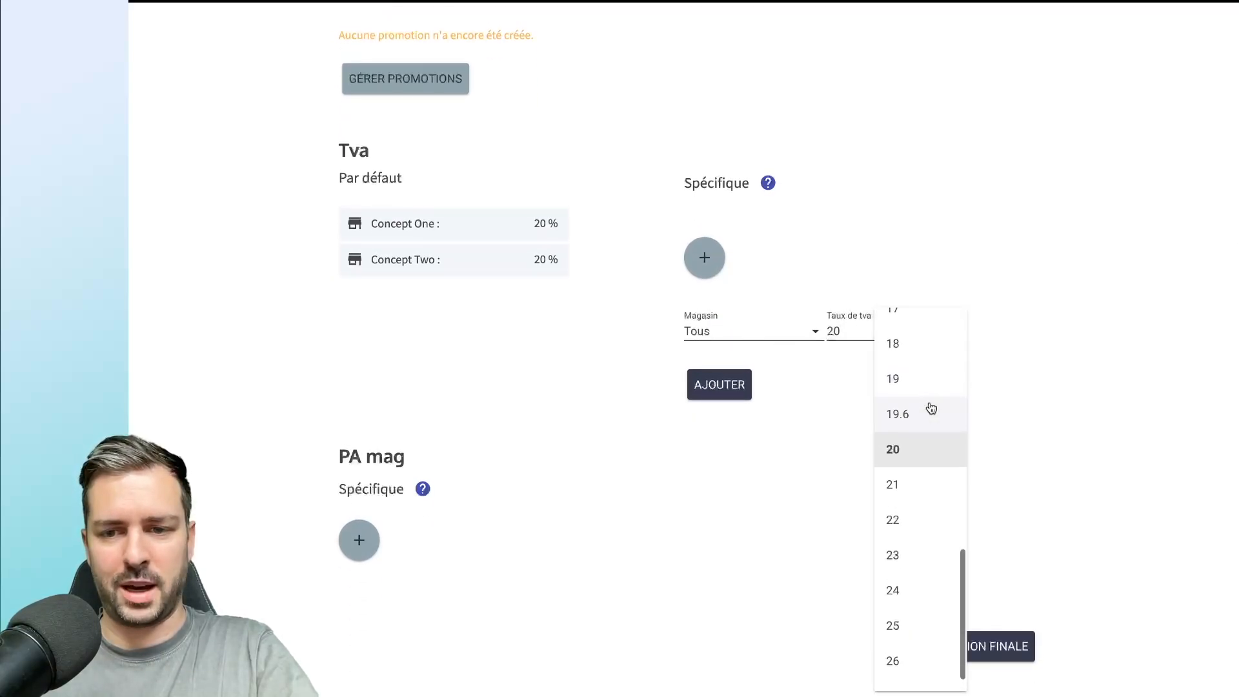
pyautogui.scroll(1, 931, 408)
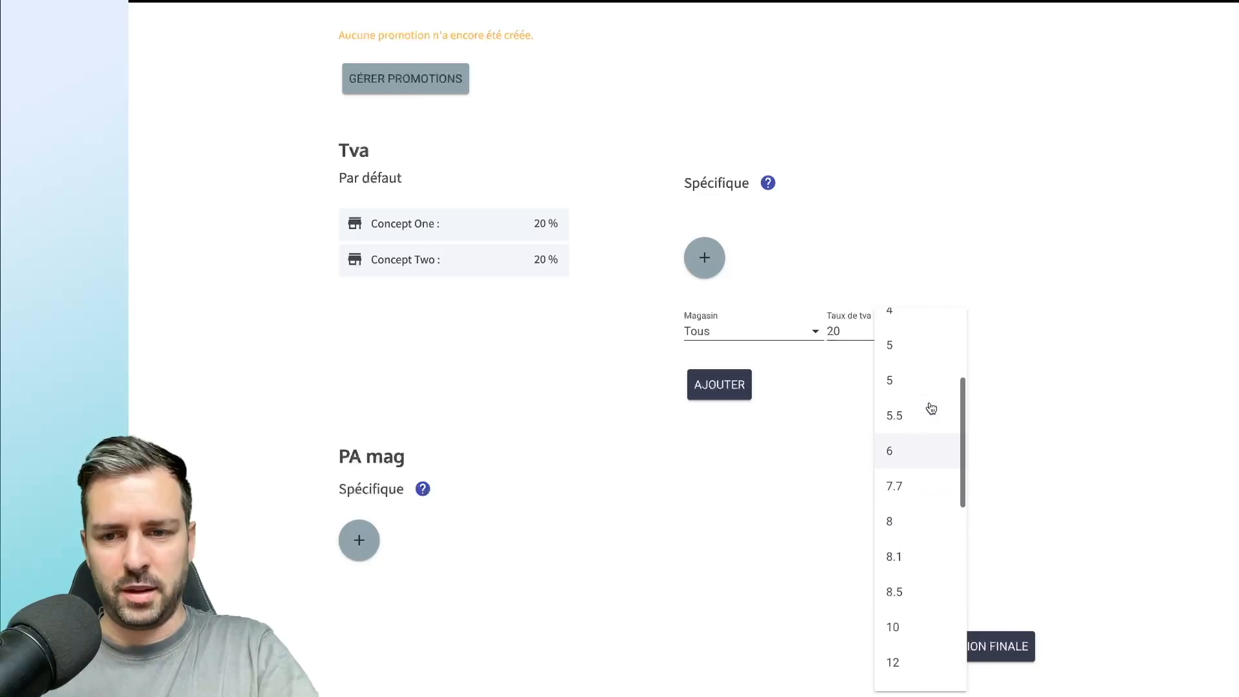
pyautogui.click(928, 414)
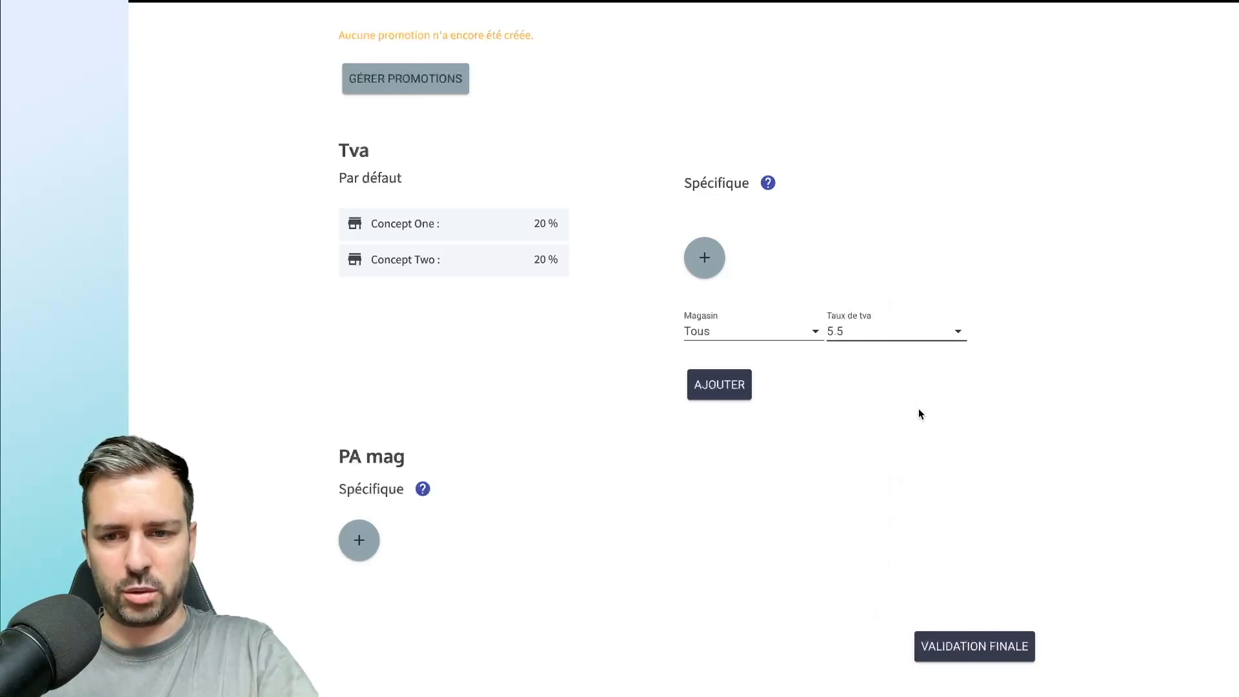
pyautogui.click(721, 391)
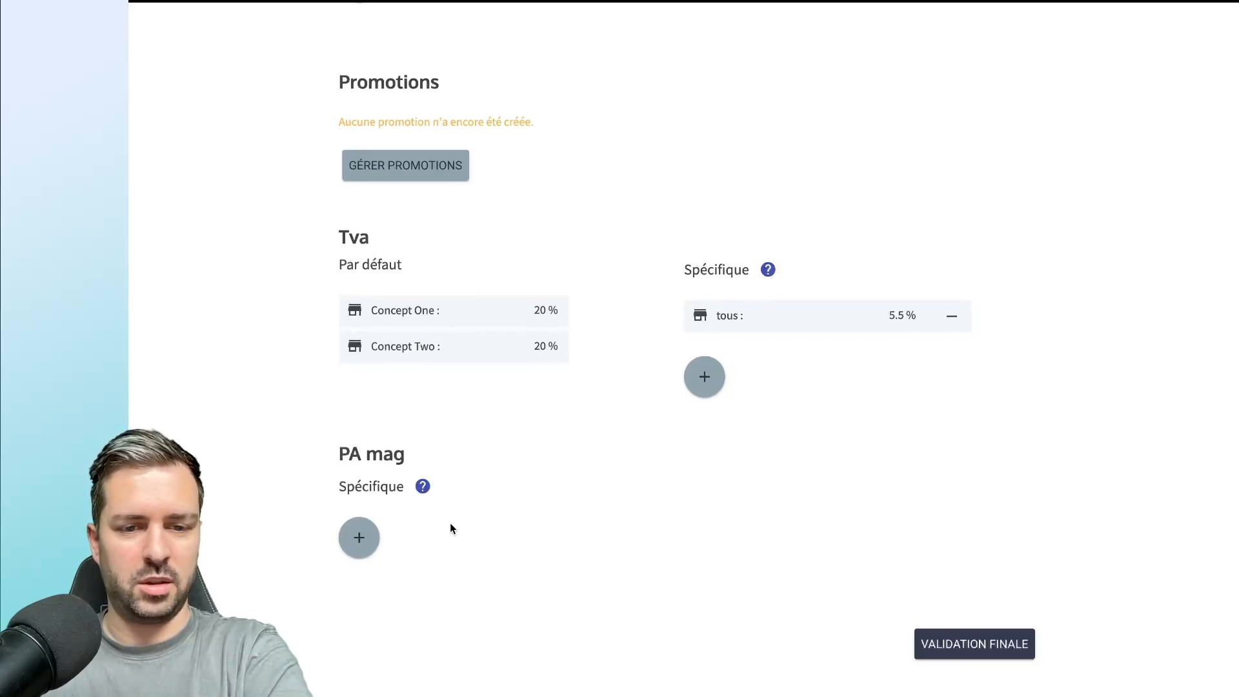
pyautogui.scroll(8, 450, 528)
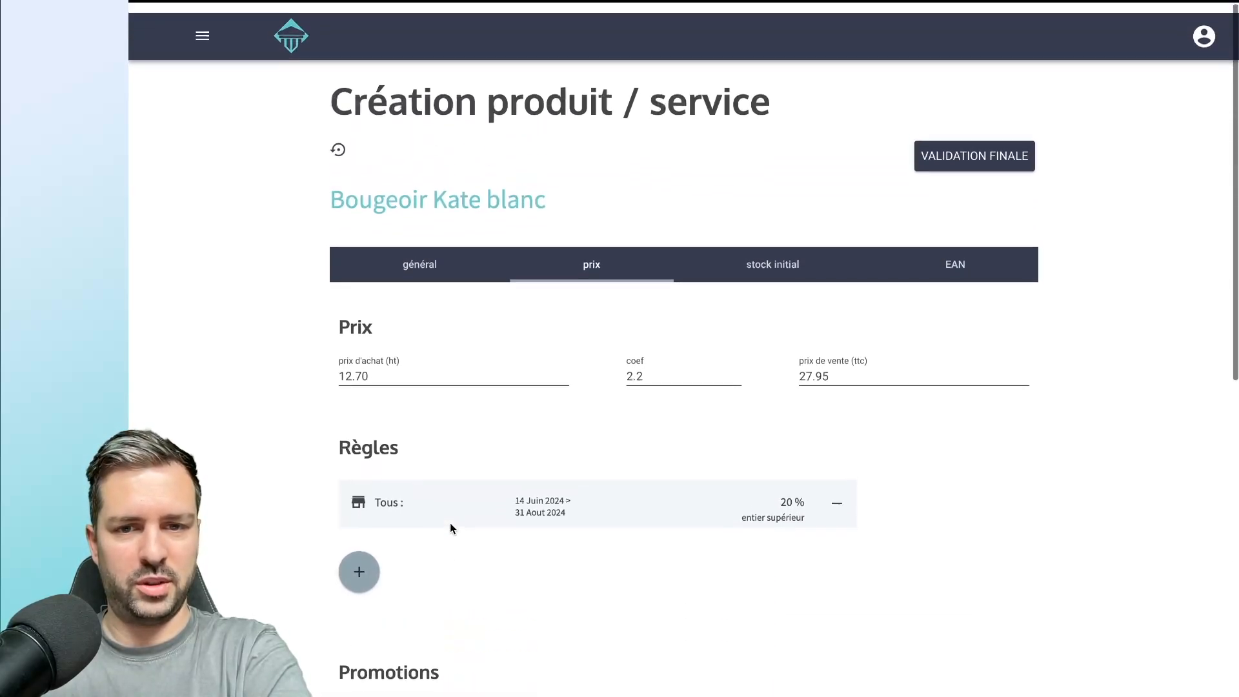